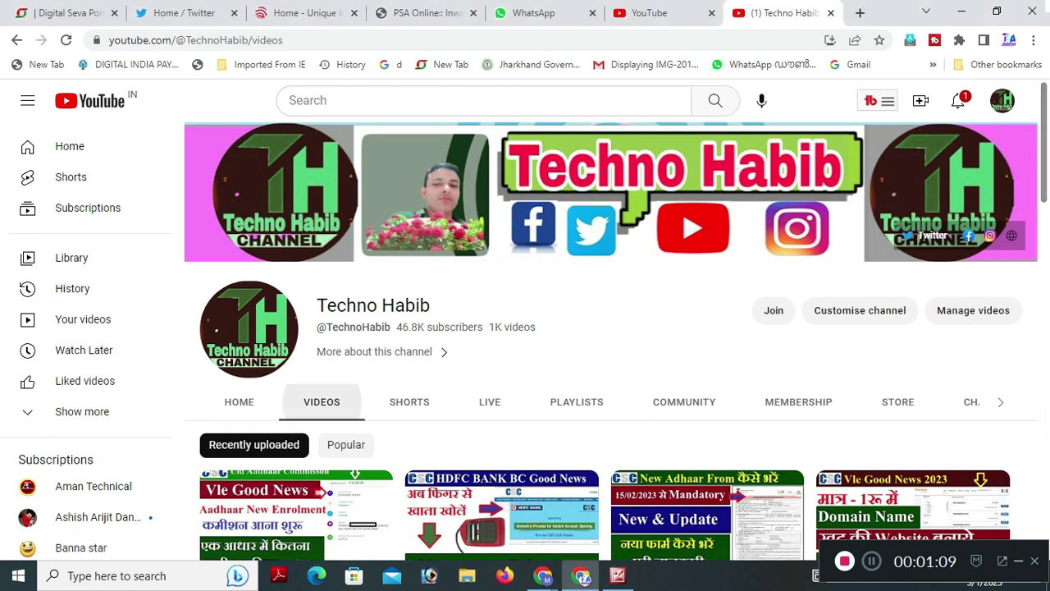
Look through the recently uploaded videos on the YouTube channel page.
scroll(611, 328, down, 3)
scroll(611, 328, down, 3)
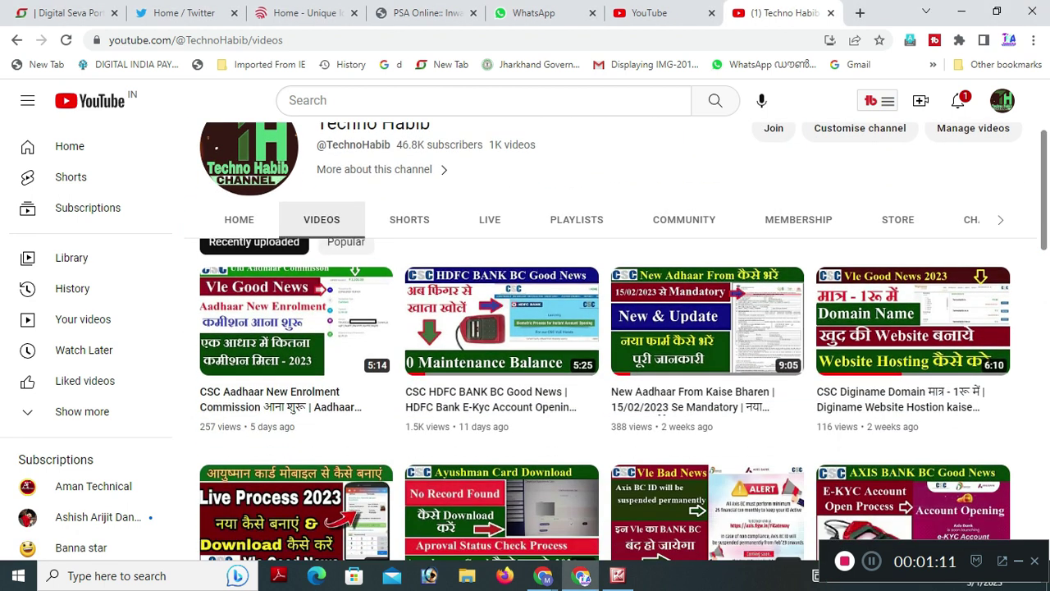
scroll(610, 328, down, 1)
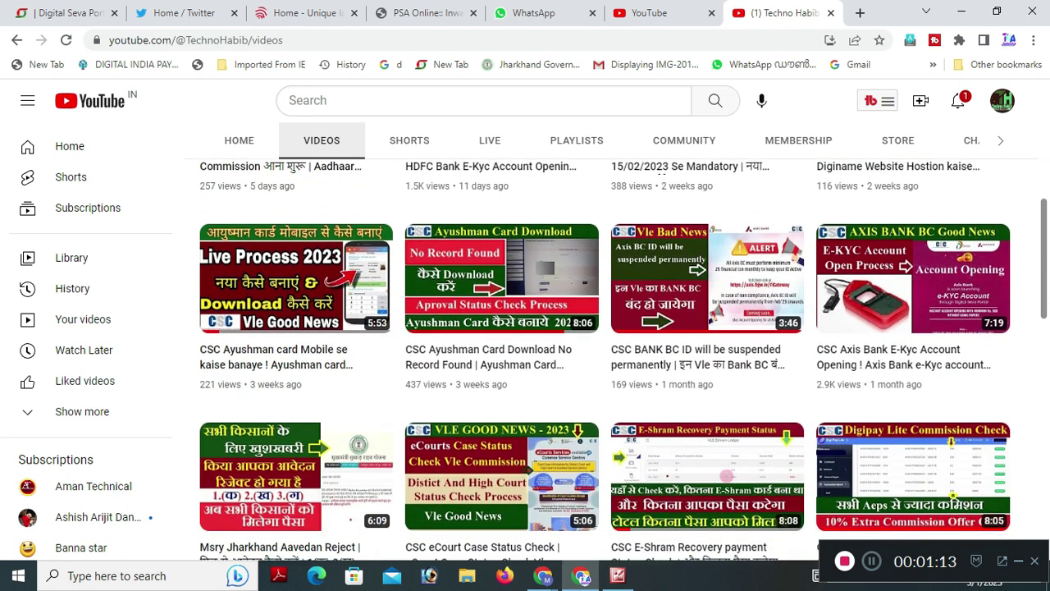
scroll(611, 328, down, 3)
scroll(610, 328, up, 10)
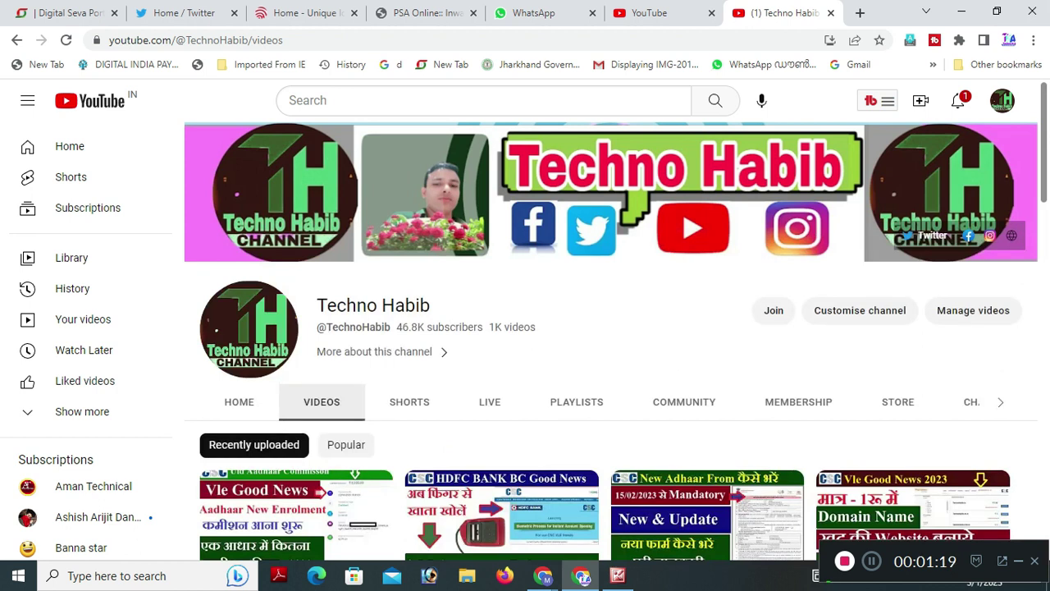
scroll(610, 328, down, 2)
scroll(611, 328, up, 2)
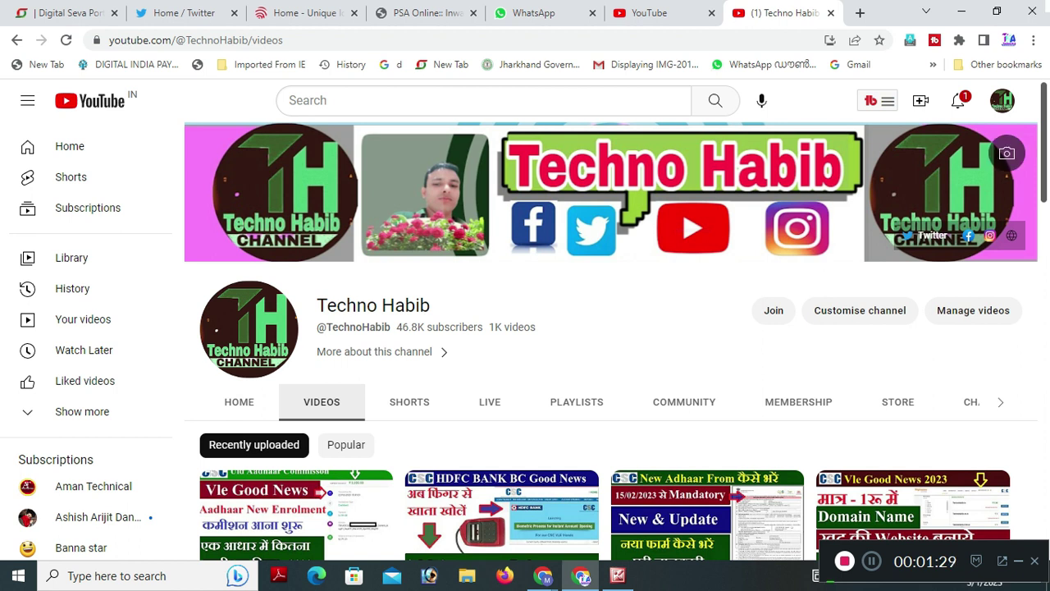
scroll(611, 328, down, 3)
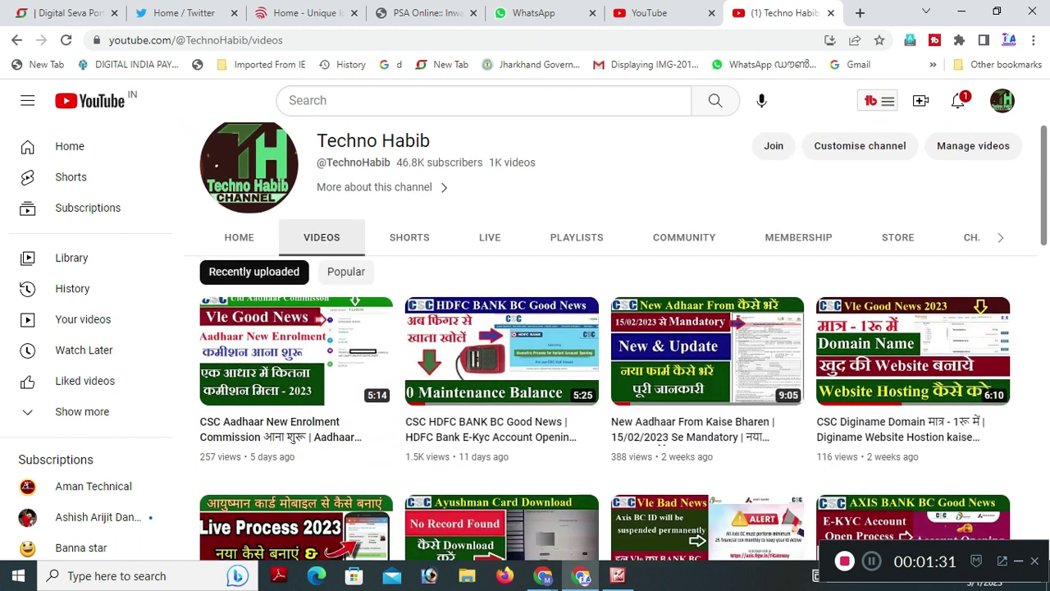
scroll(611, 328, down, 5)
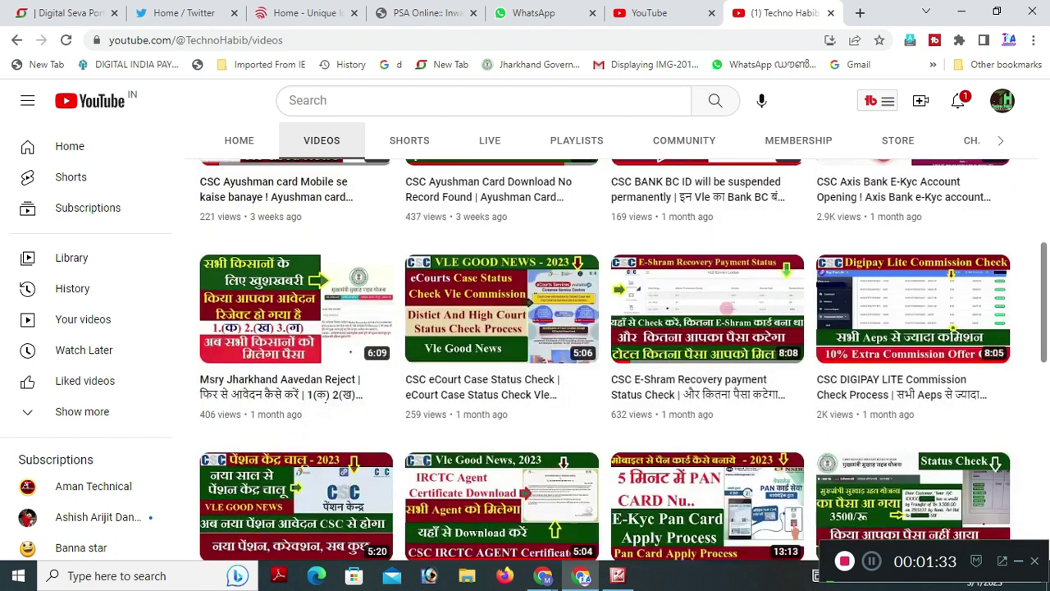
scroll(611, 328, up, 6)
scroll(611, 328, up, 2)
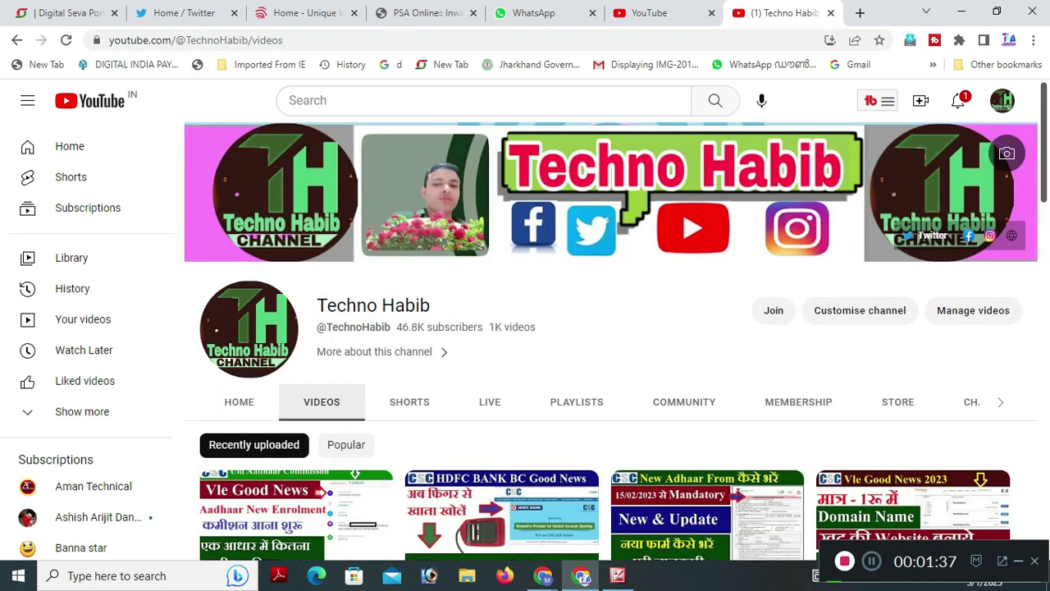
Switch to the AXIS FIG window, fill in the agent's login field, request an OTP, and enter and verify the OTP.
mouse_move(542, 575)
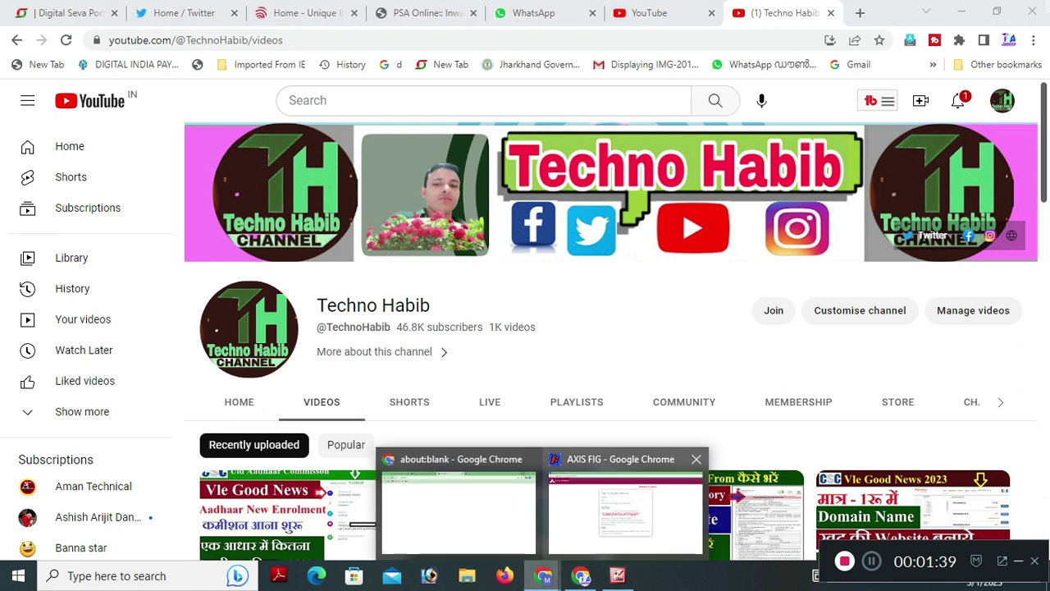
click(625, 508)
click(524, 193)
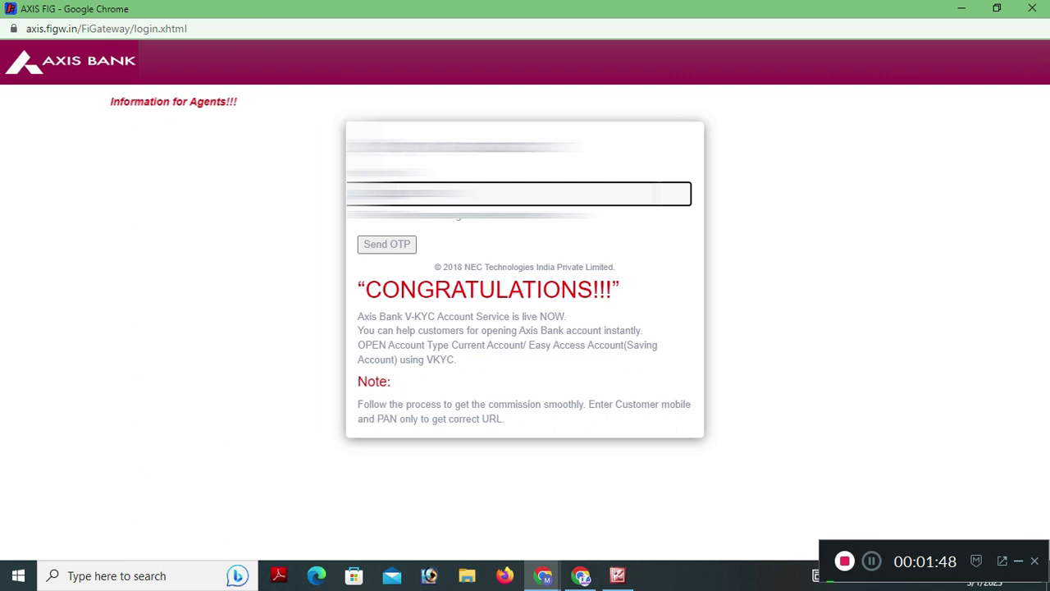
click(387, 244)
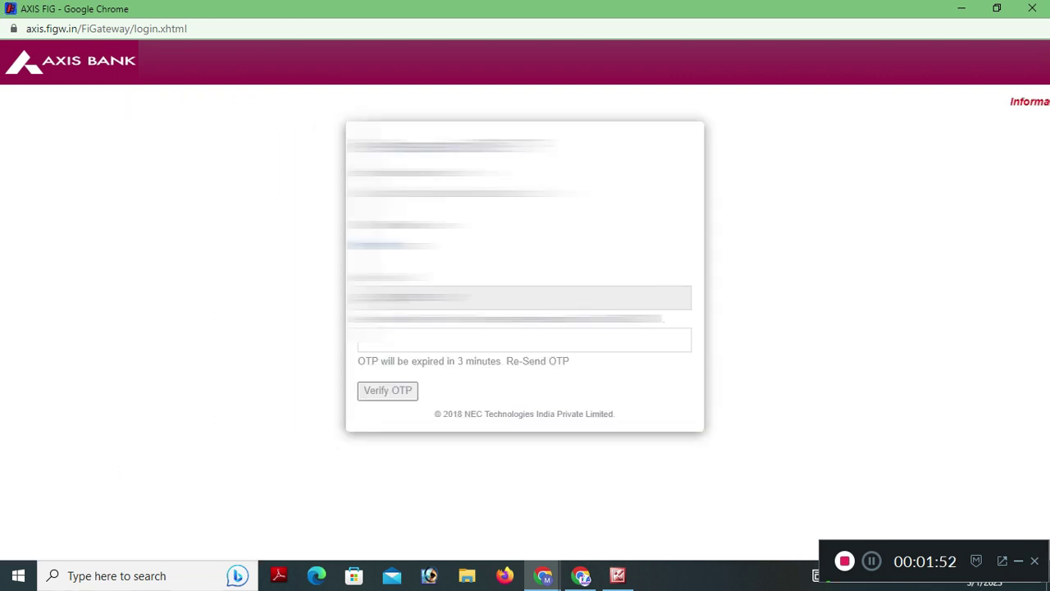
click(524, 339)
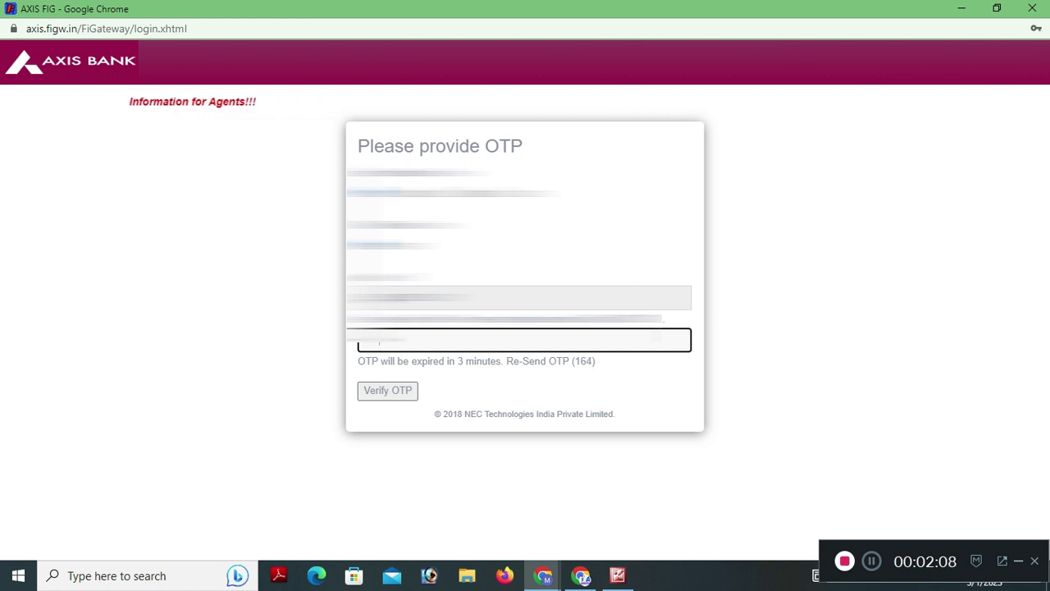
click(387, 391)
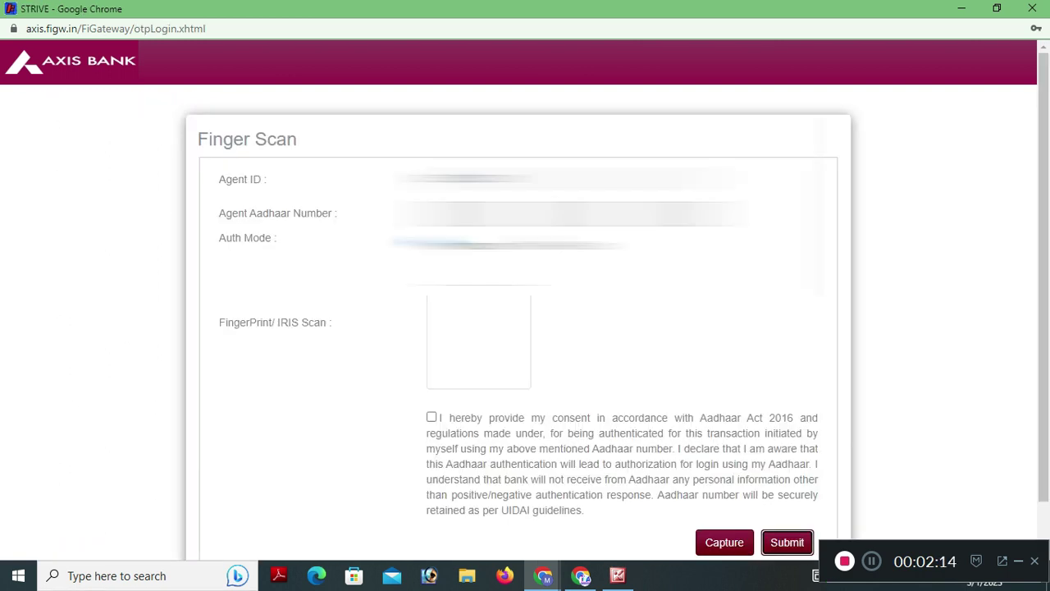
Give the Aadhaar consent, enter the agent's Aadhaar number and capture the agent's fingerprint.
click(430, 417)
click(466, 213)
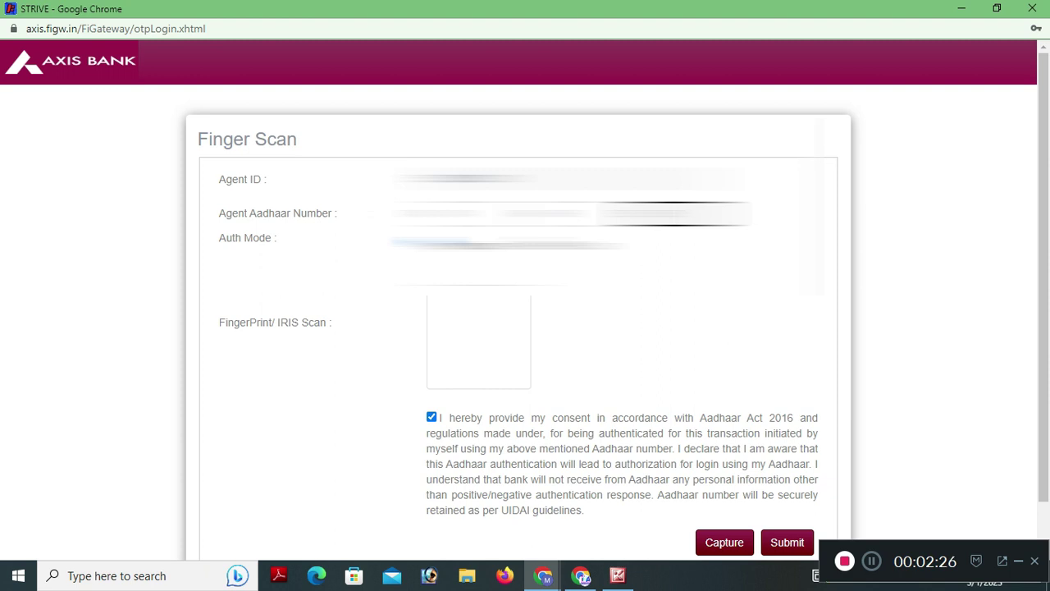
click(723, 541)
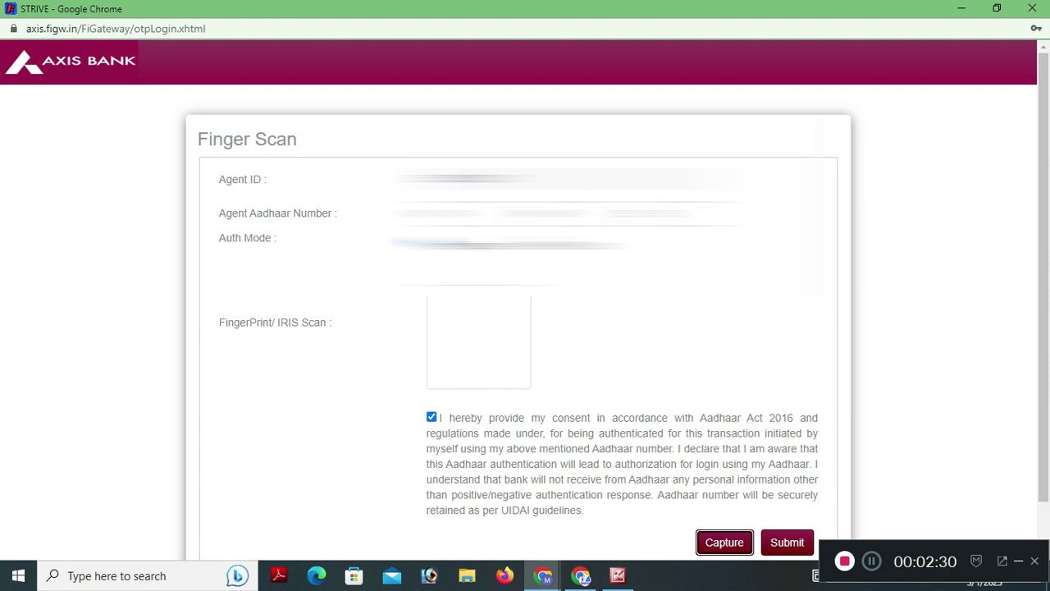
key(Return)
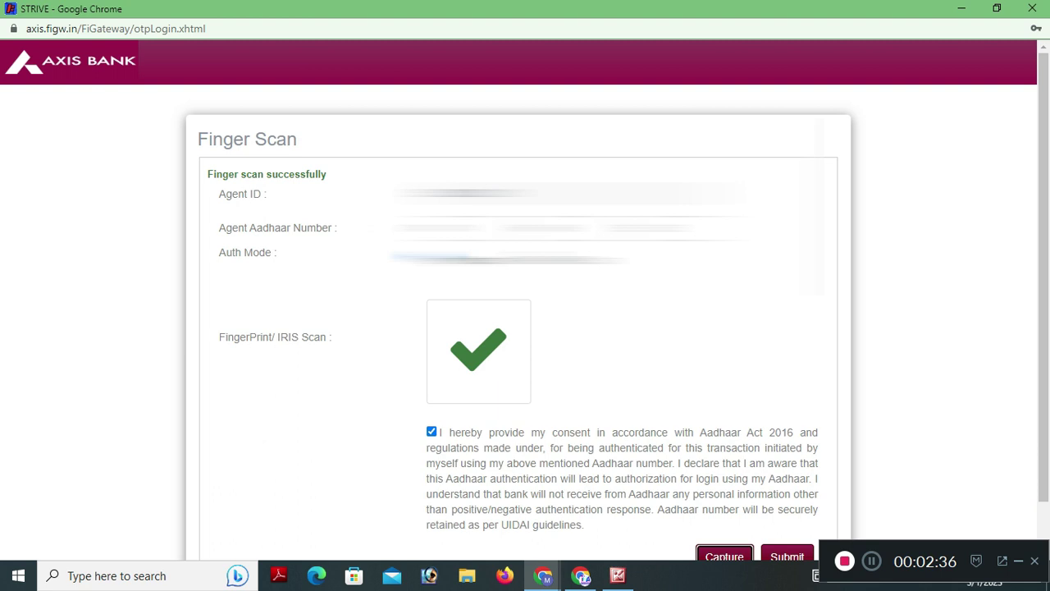
Submit the finger scan and acknowledge the bank's notices and the last login message to reach the welcome screen.
scroll(517, 336, down, 1)
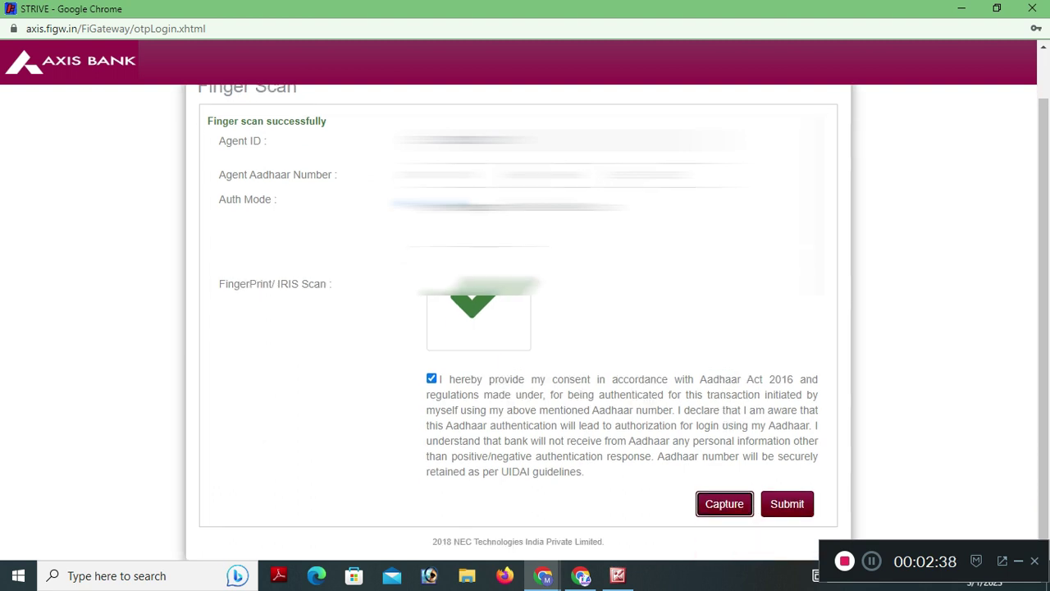
key(Tab)
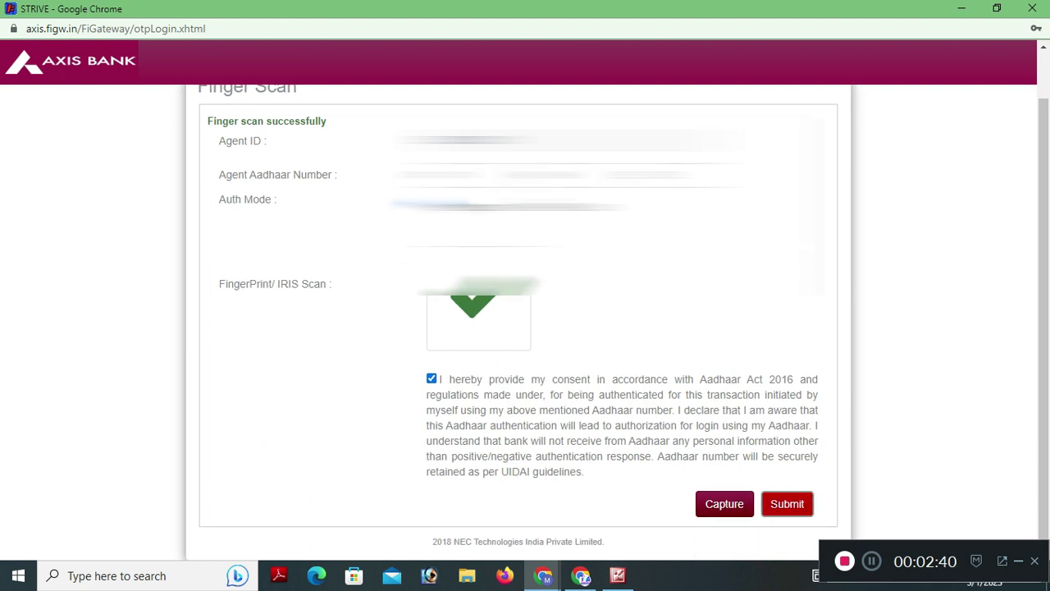
key(Return)
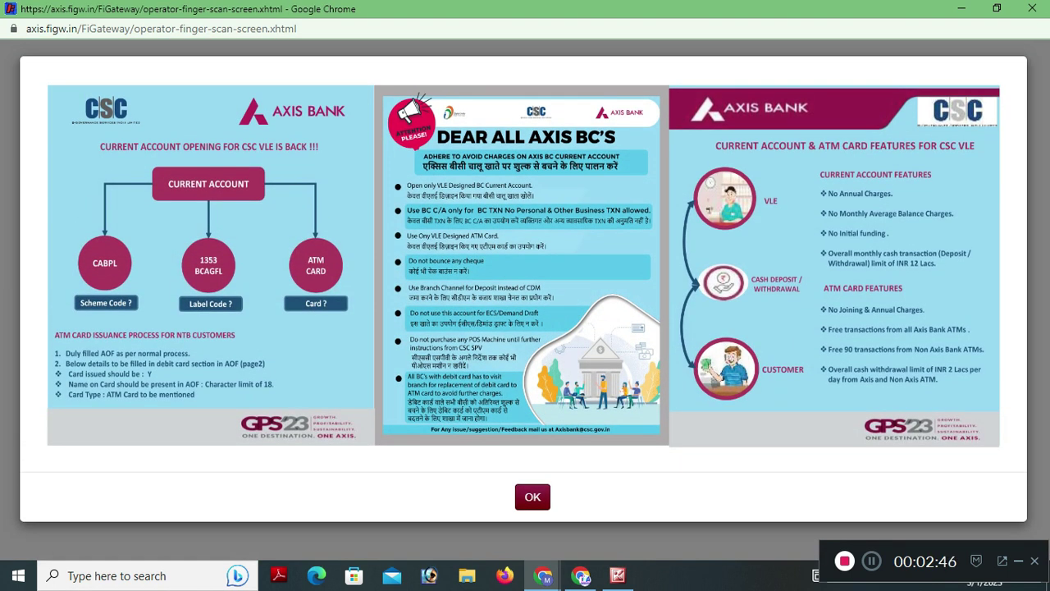
key(Return)
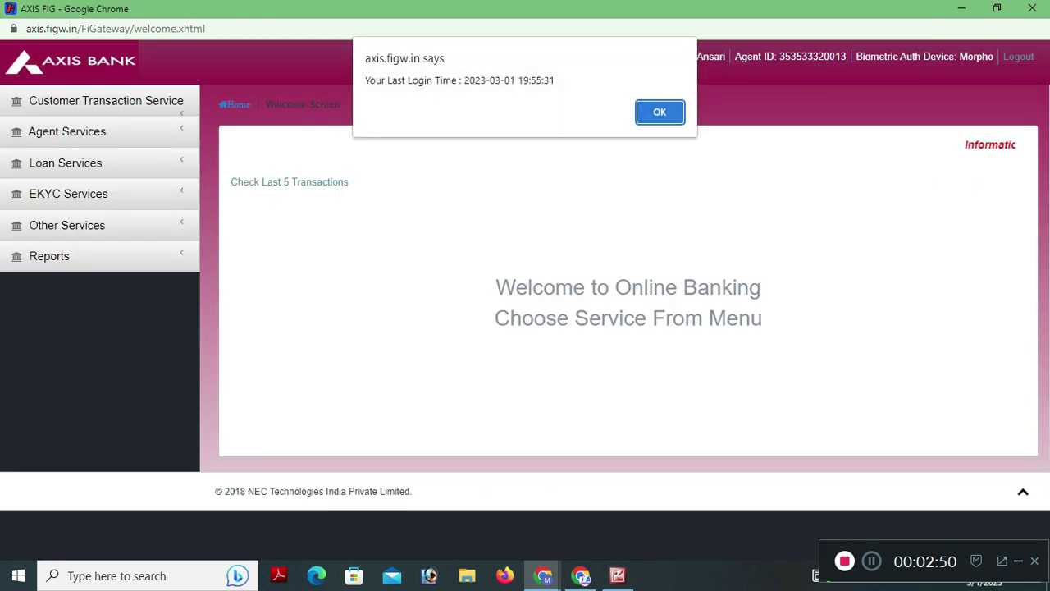
key(Return)
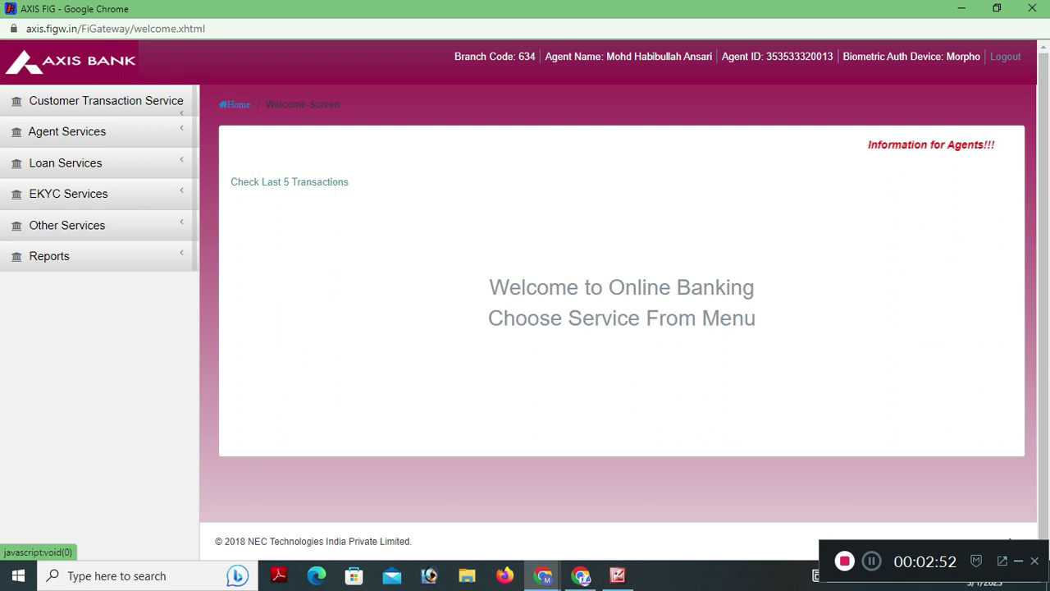
Open Add Agent Account Details in Agent Services, check the application status and dismiss its message.
click(68, 194)
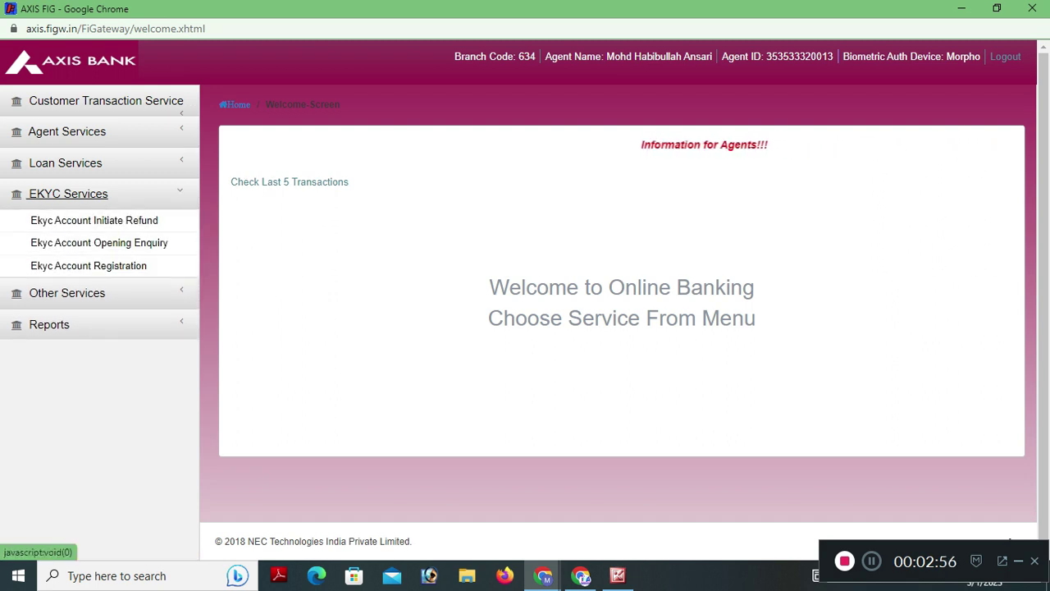
click(66, 131)
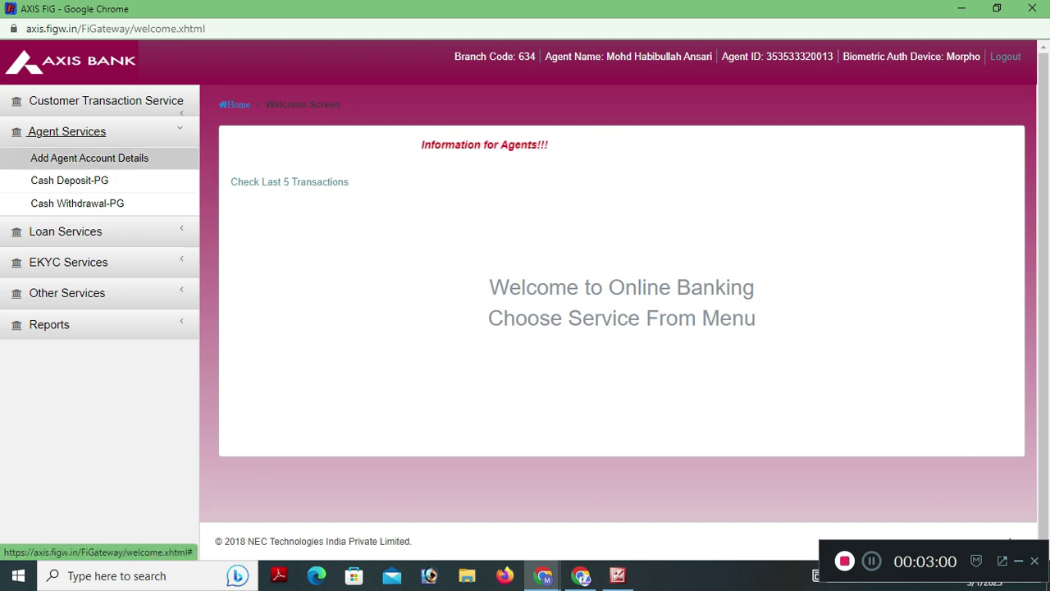
click(90, 158)
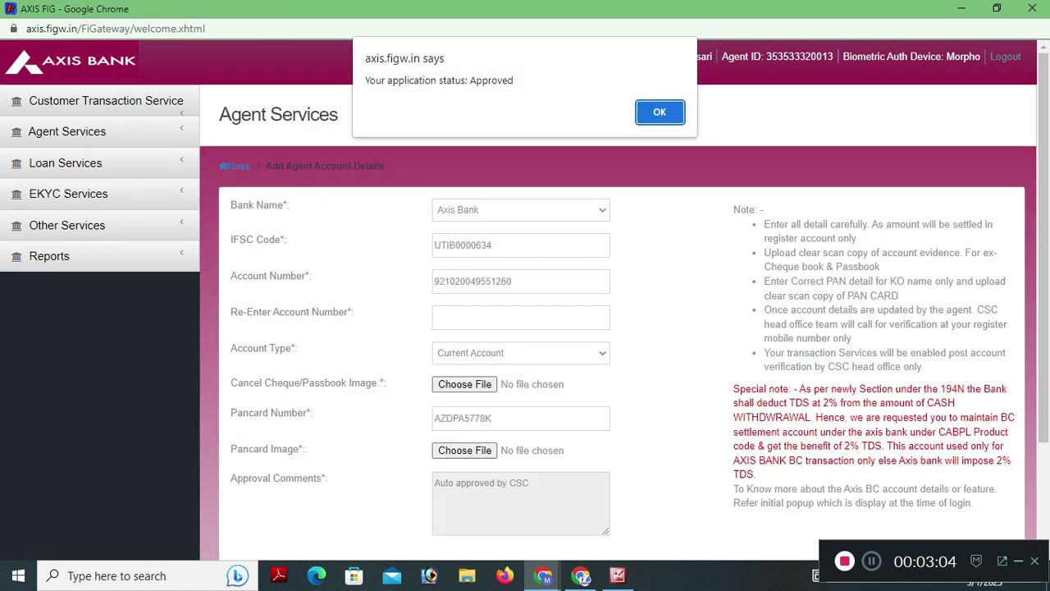
drag(513, 80, 365, 80)
click(678, 111)
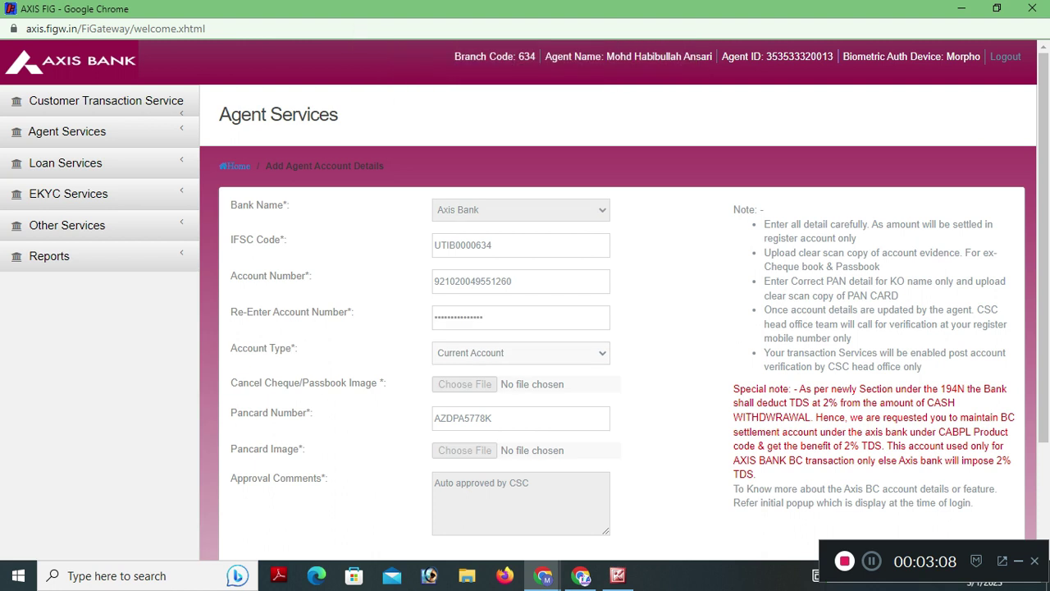
Open Cash Deposit-PG in Agent Services, select Payment Gateway as the payment mode and check the current balance.
click(66, 131)
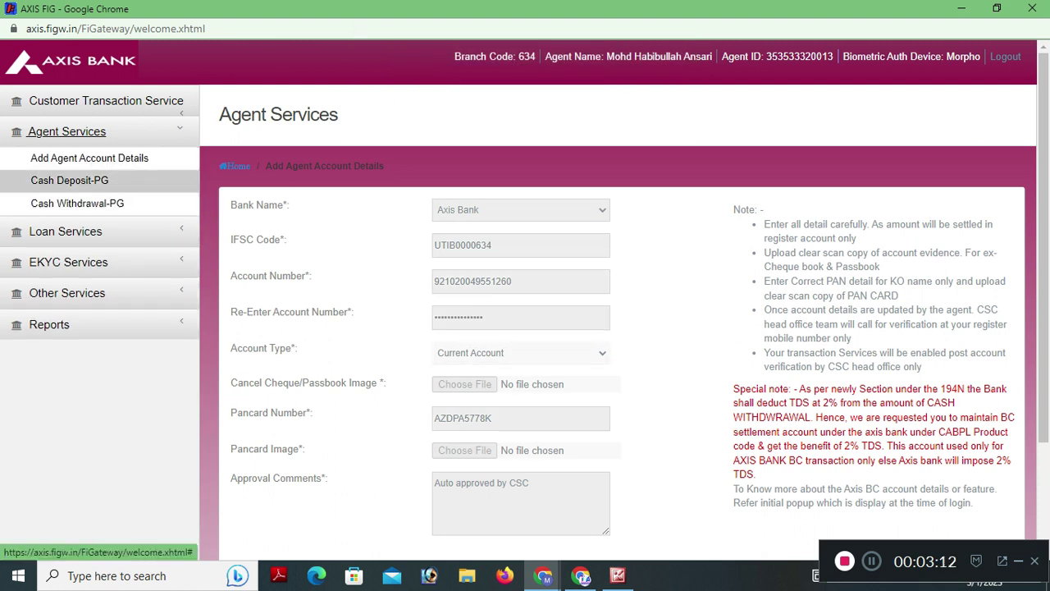
click(69, 180)
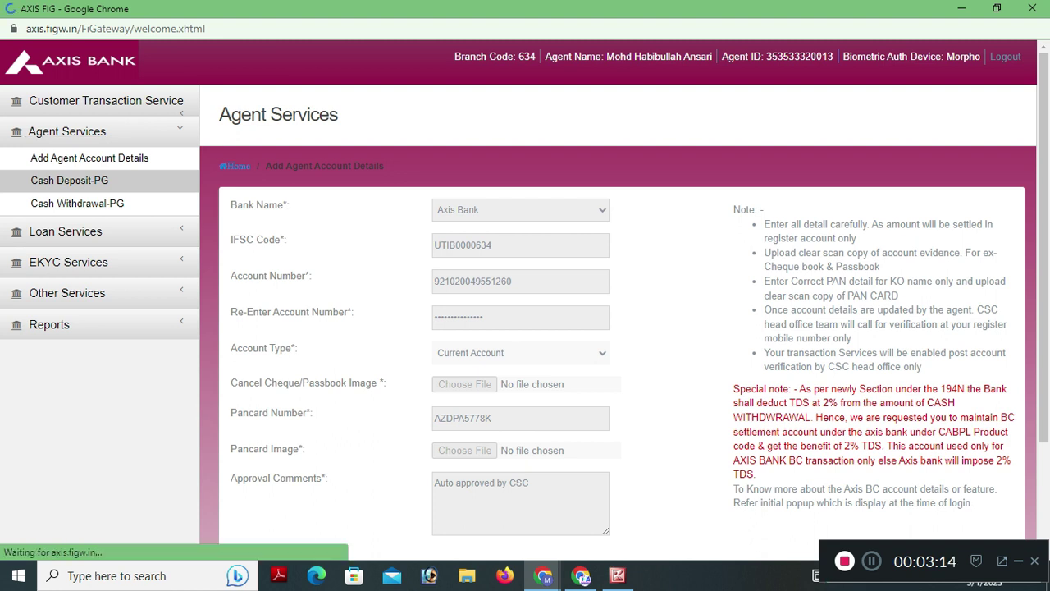
click(523, 253)
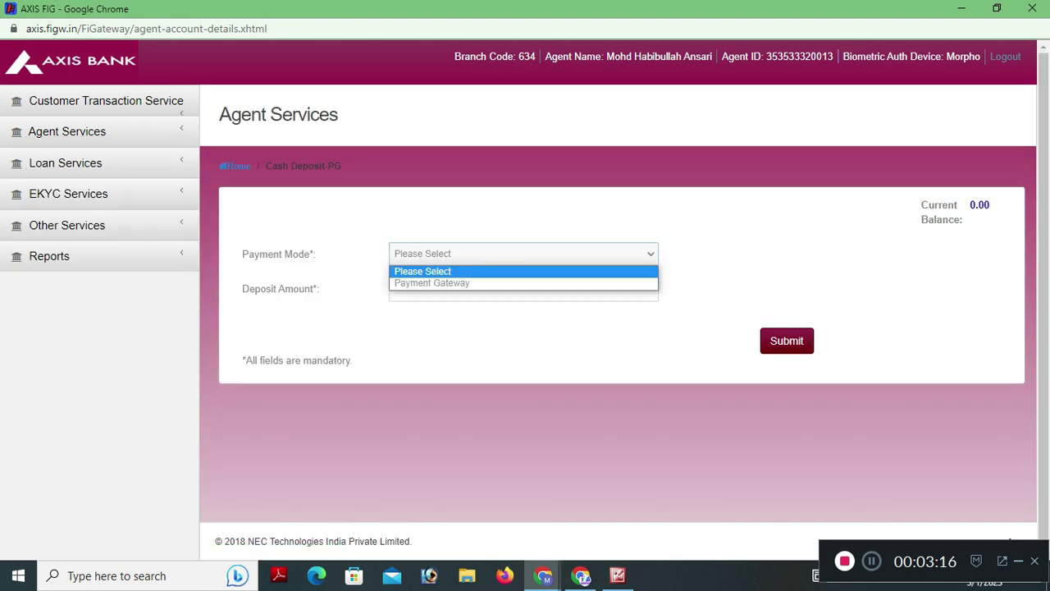
click(431, 282)
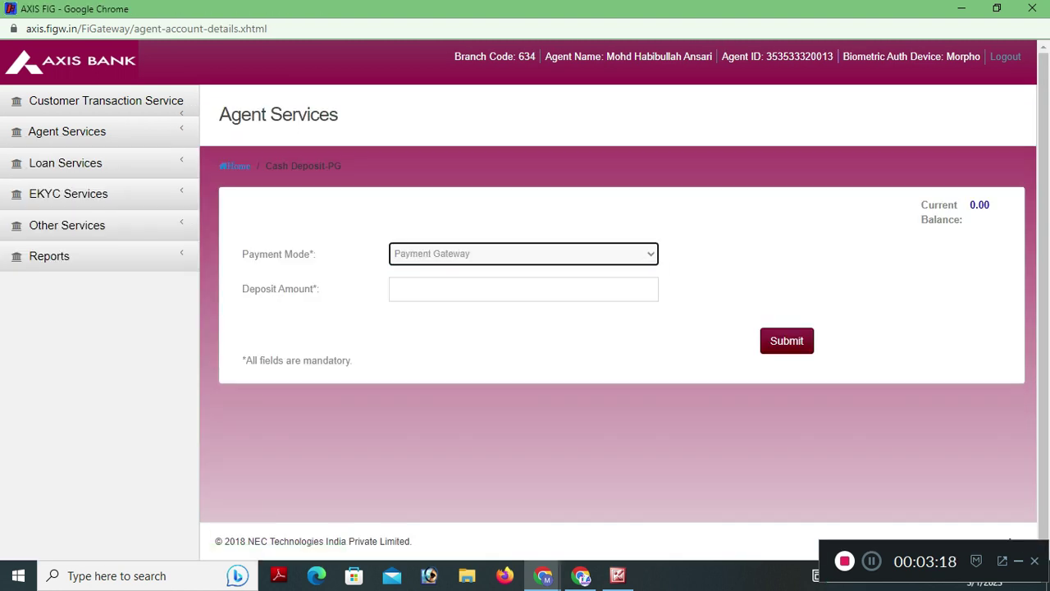
drag(921, 204, 962, 220)
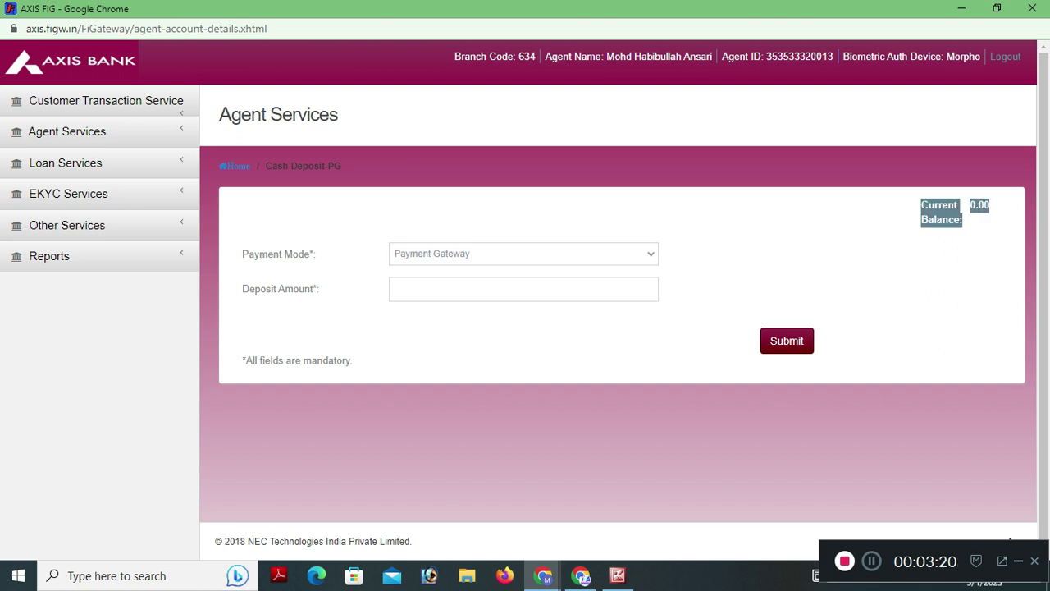
click(955, 212)
drag(921, 204, 949, 220)
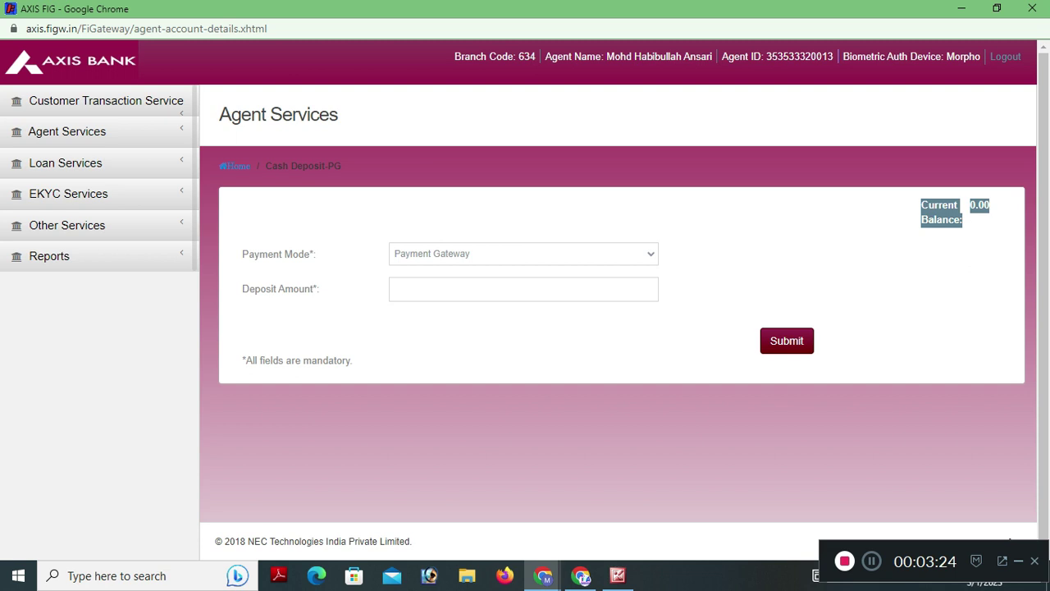
Try to start an Ekyc Account Registration with SAVINGS ACCOUNT as the account type.
click(68, 194)
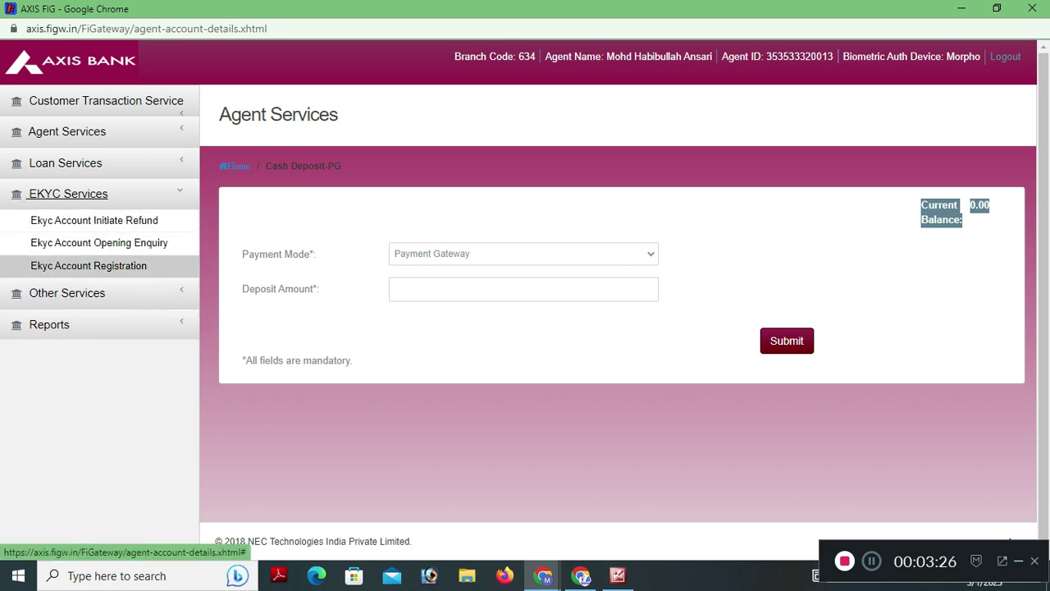
click(89, 265)
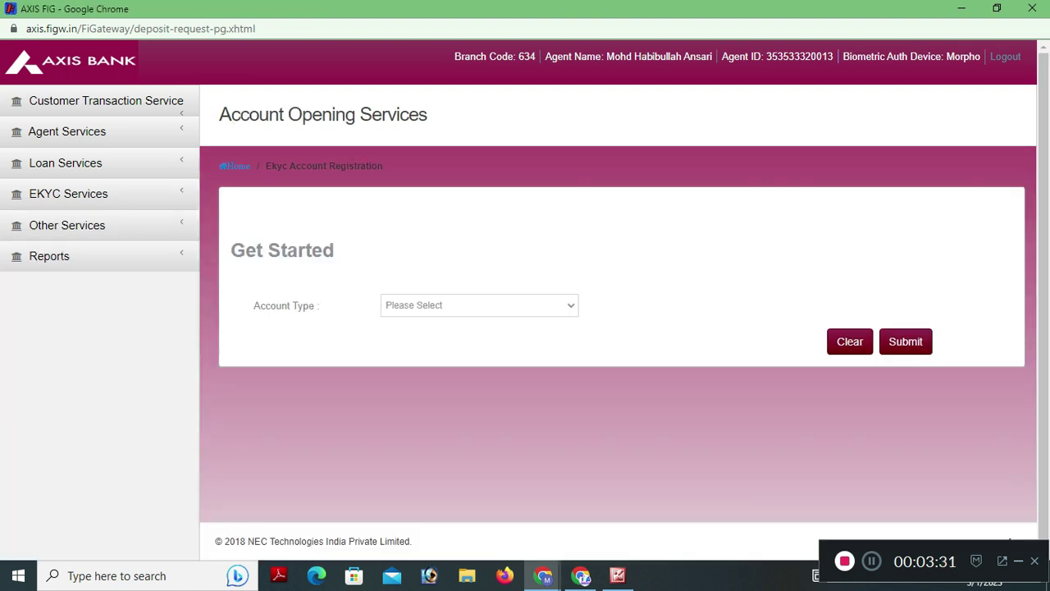
click(479, 304)
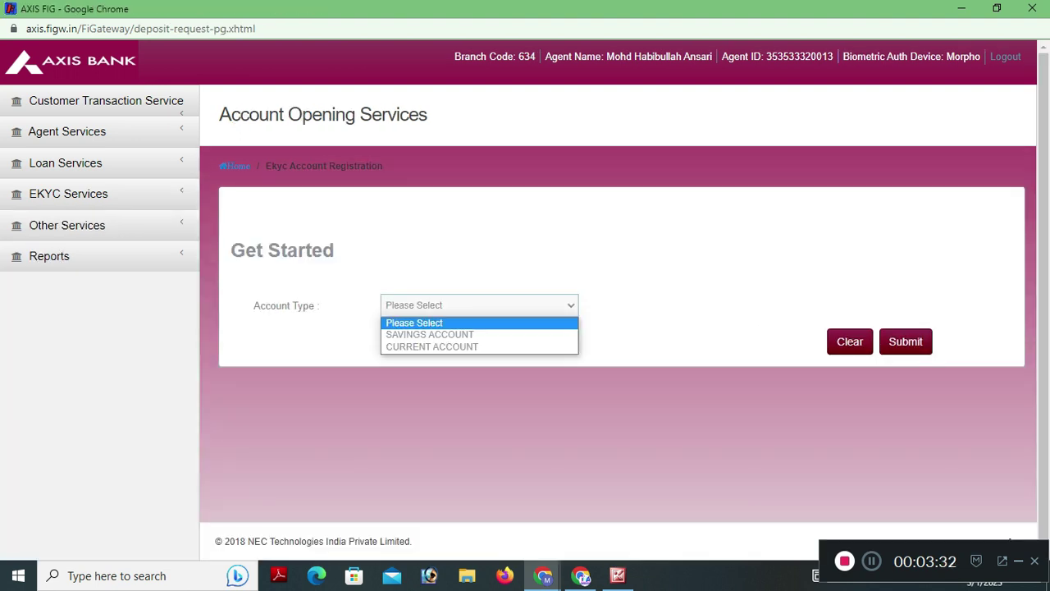
click(429, 334)
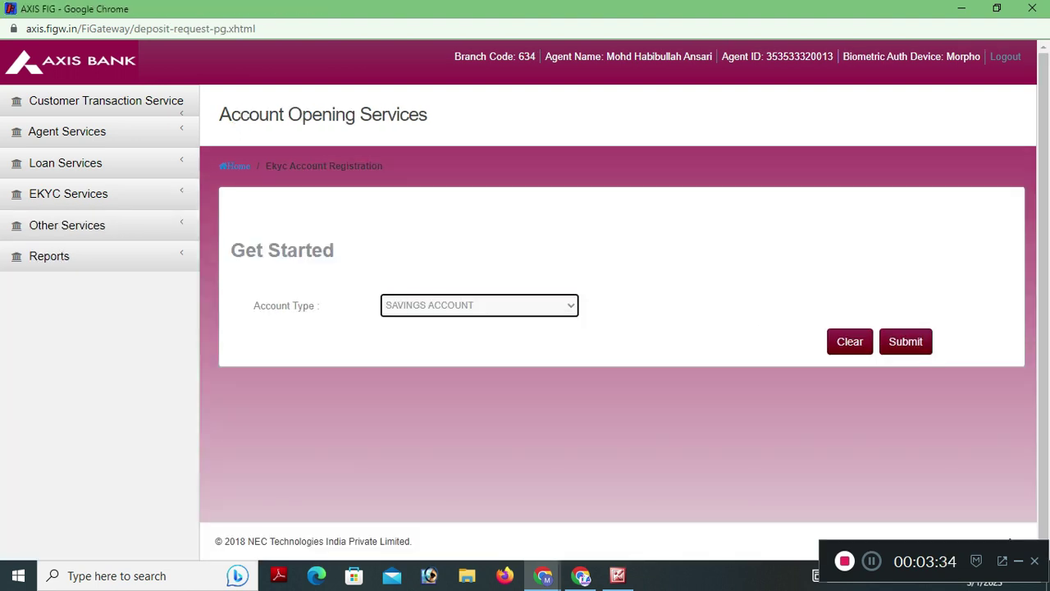
click(904, 341)
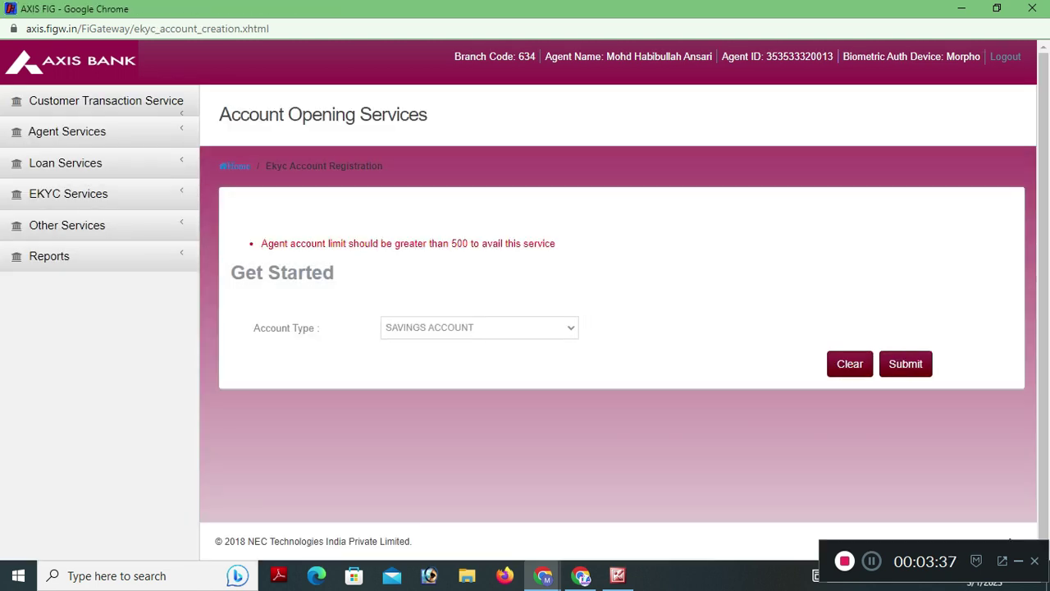
Examine the agent account limit message on the Ekyc Account Registration page.
drag(556, 243, 261, 243)
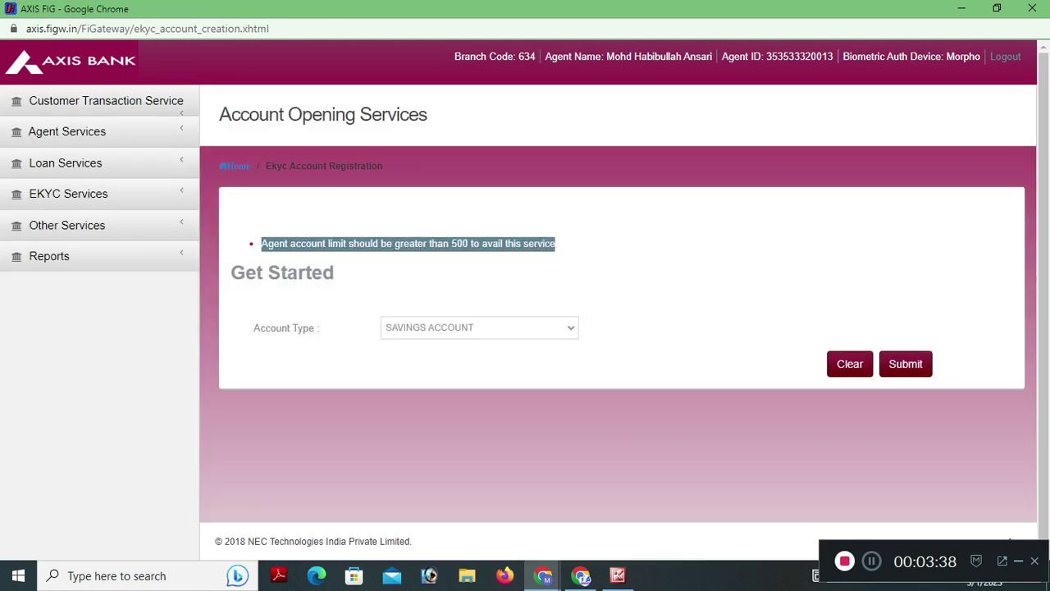
click(291, 272)
mouse_move(556, 243)
mouse_down()
mouse_move(261, 243)
mouse_move(556, 242)
mouse_up()
click(291, 272)
click(556, 243)
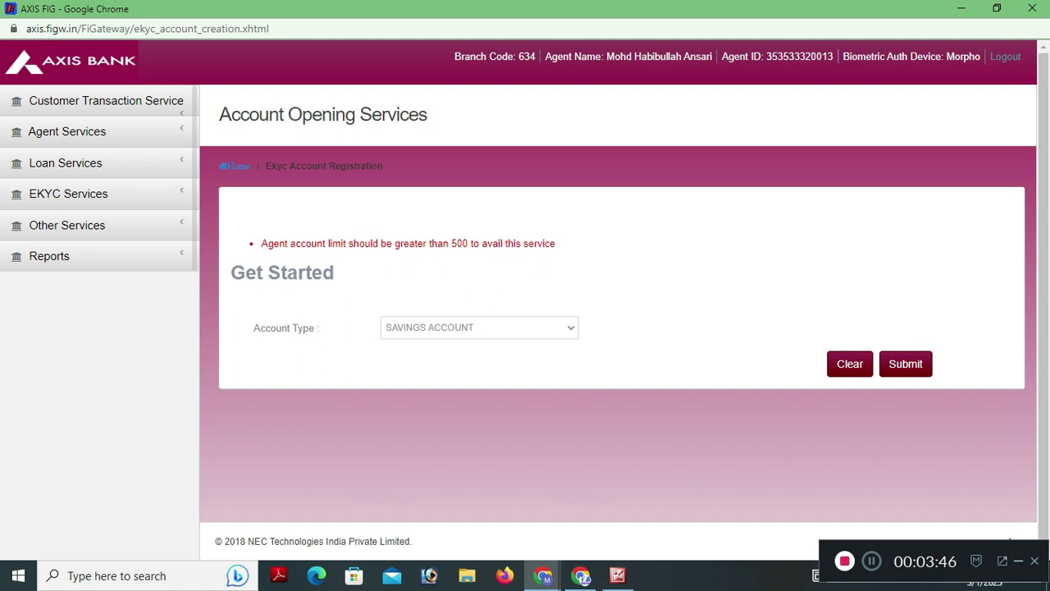
Submit and confirm a Cash Deposit-PG request in Agent Services with Payment Gateway as the payment mode and a deposit amount of 1100.
click(67, 131)
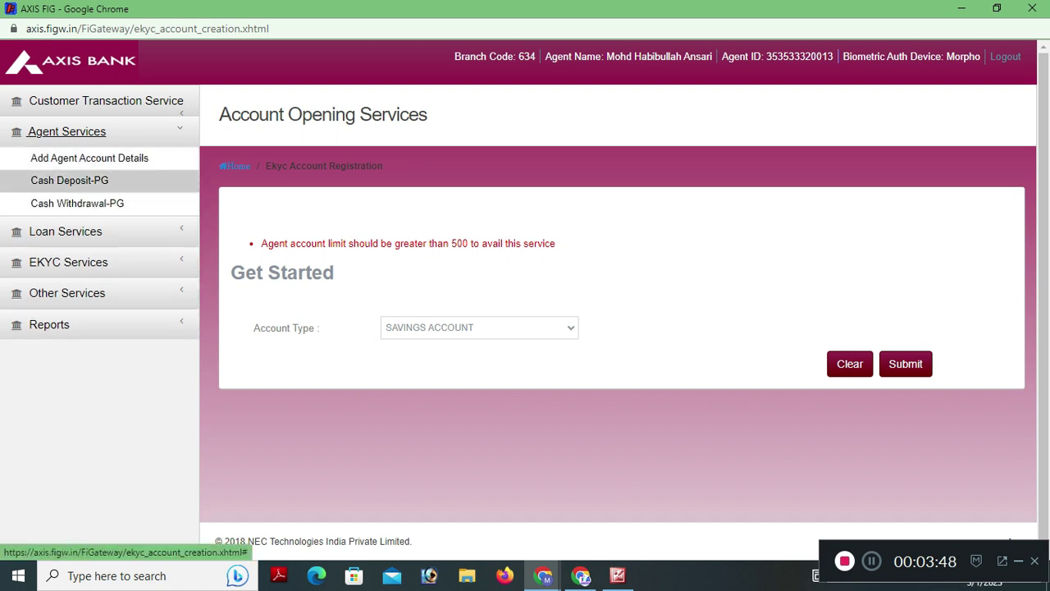
click(68, 180)
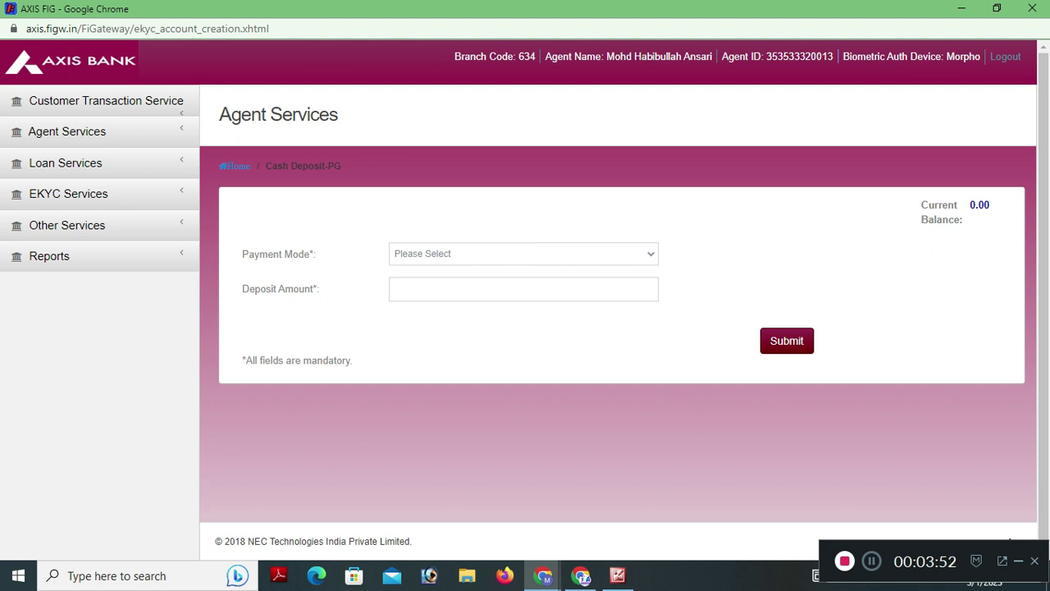
click(522, 253)
click(431, 283)
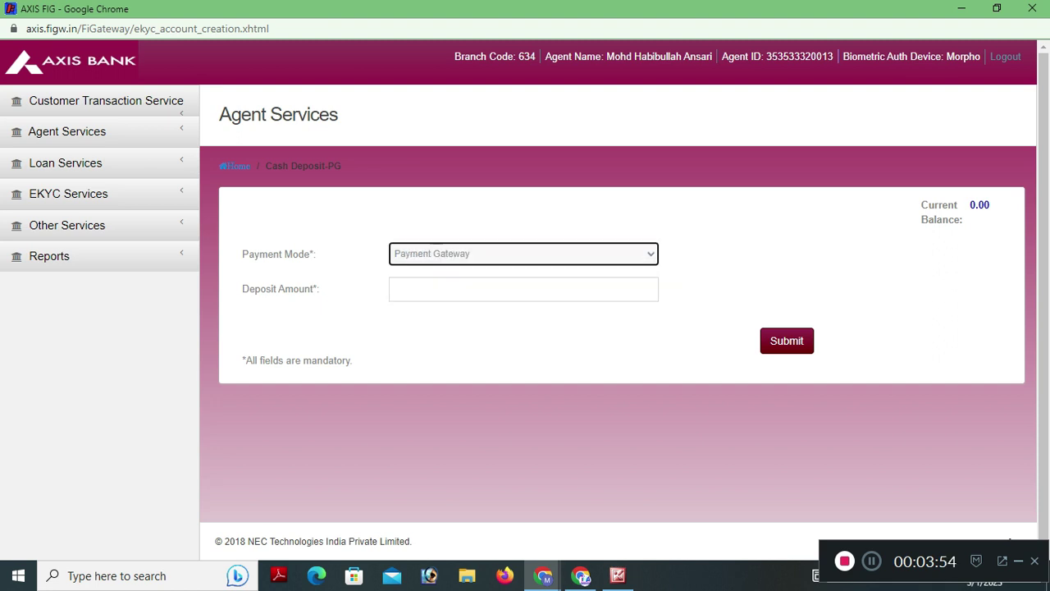
click(522, 289)
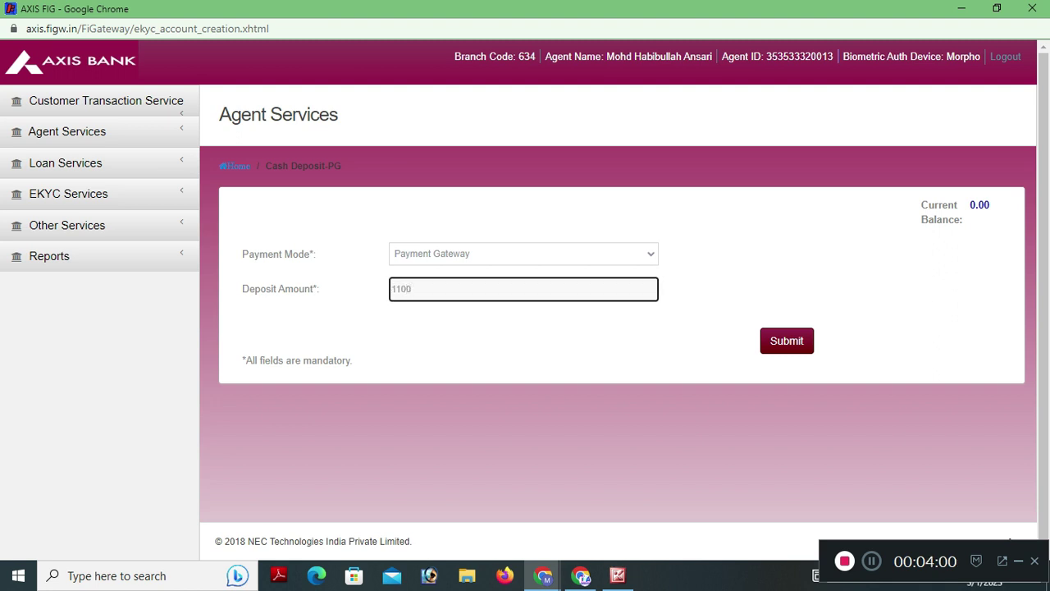
key(Return)
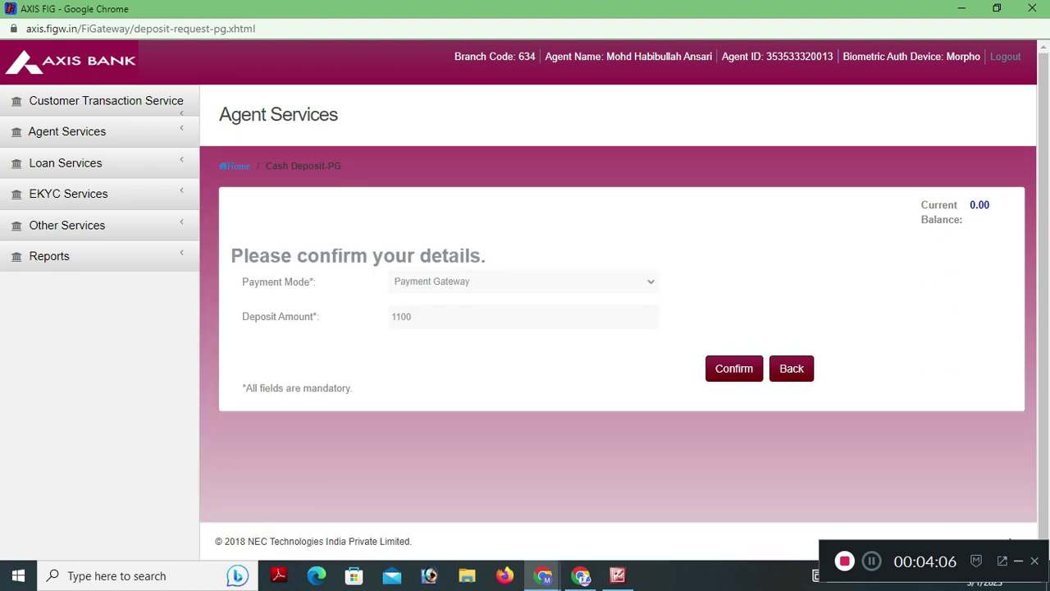
click(734, 368)
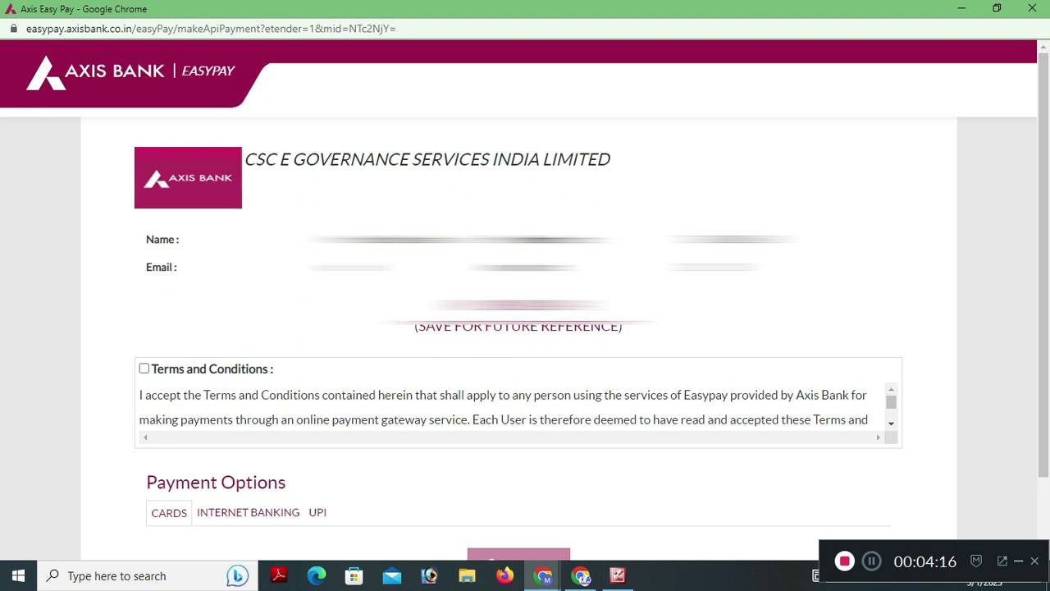
Accept the Easypay terms and conditions and choose RazorPay under the card payment option.
scroll(519, 328, down, 2)
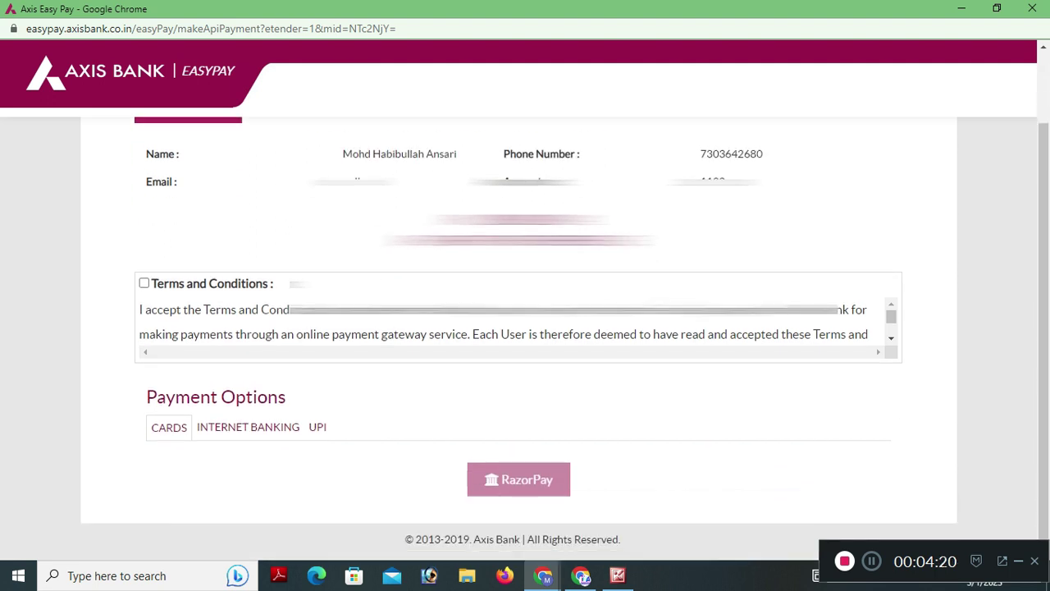
click(144, 282)
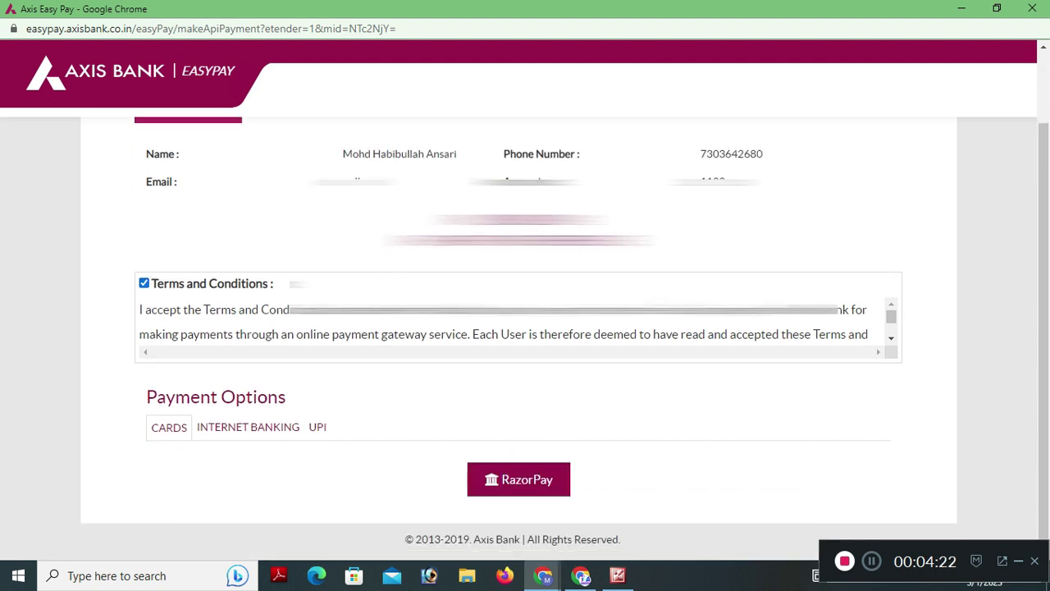
click(518, 479)
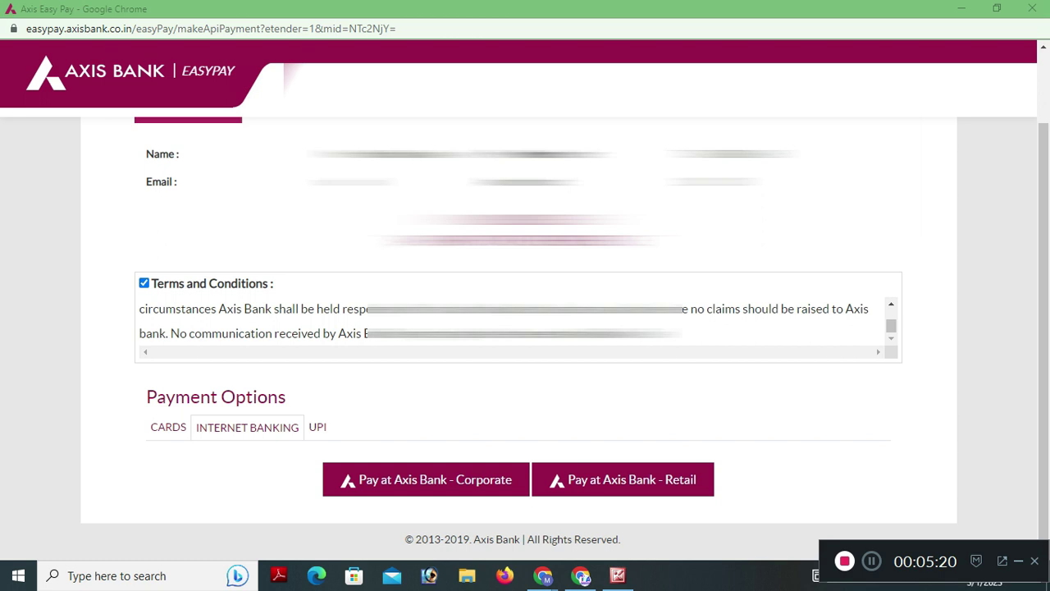
Review the card and internet banking payment options and select UPI for the deposit.
click(168, 427)
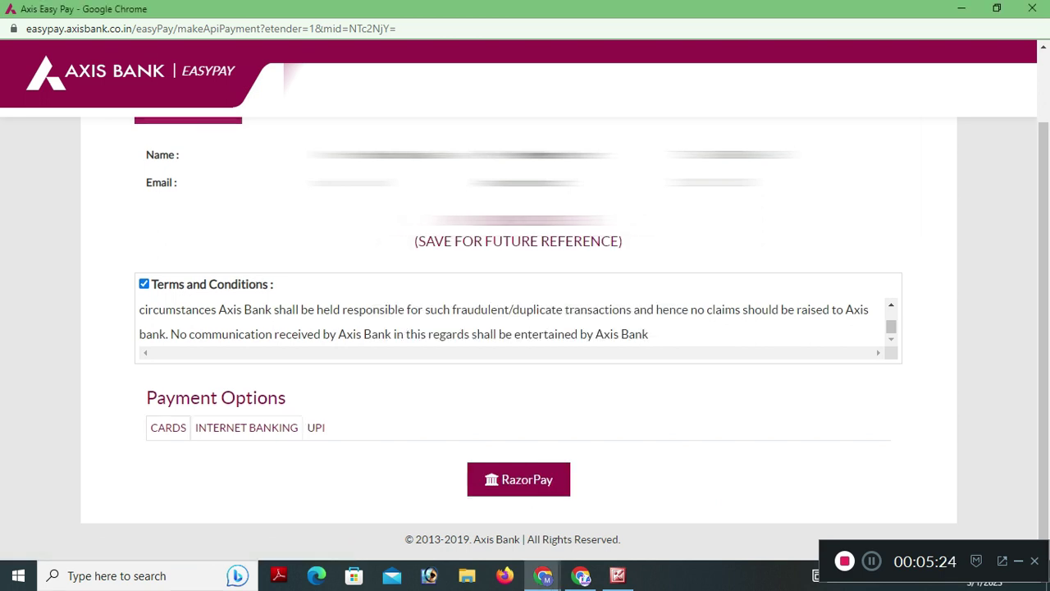
click(246, 427)
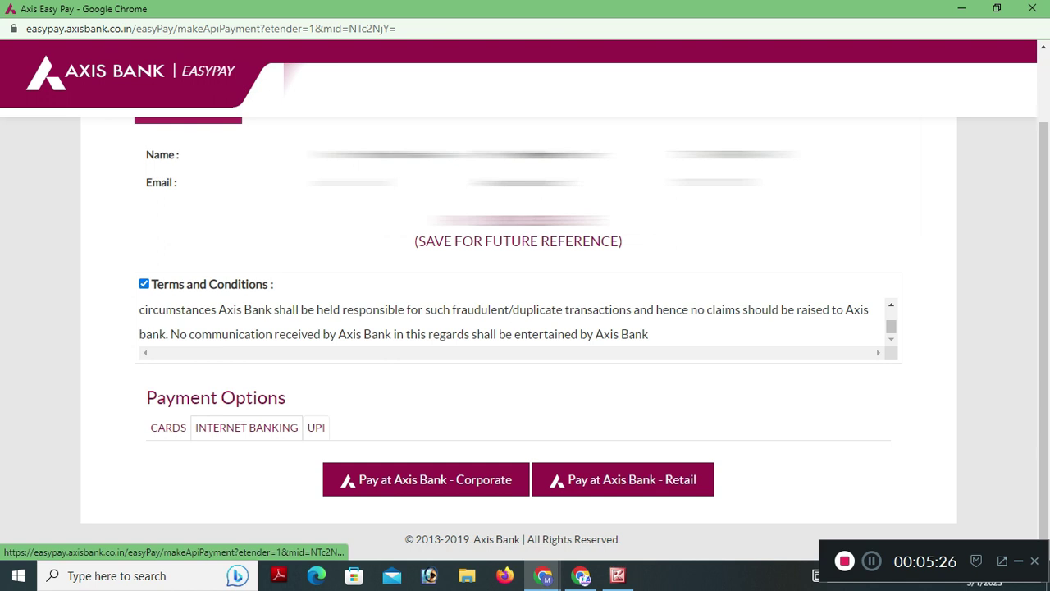
click(316, 427)
scroll(315, 427, down, 2)
scroll(525, 328, down, 1)
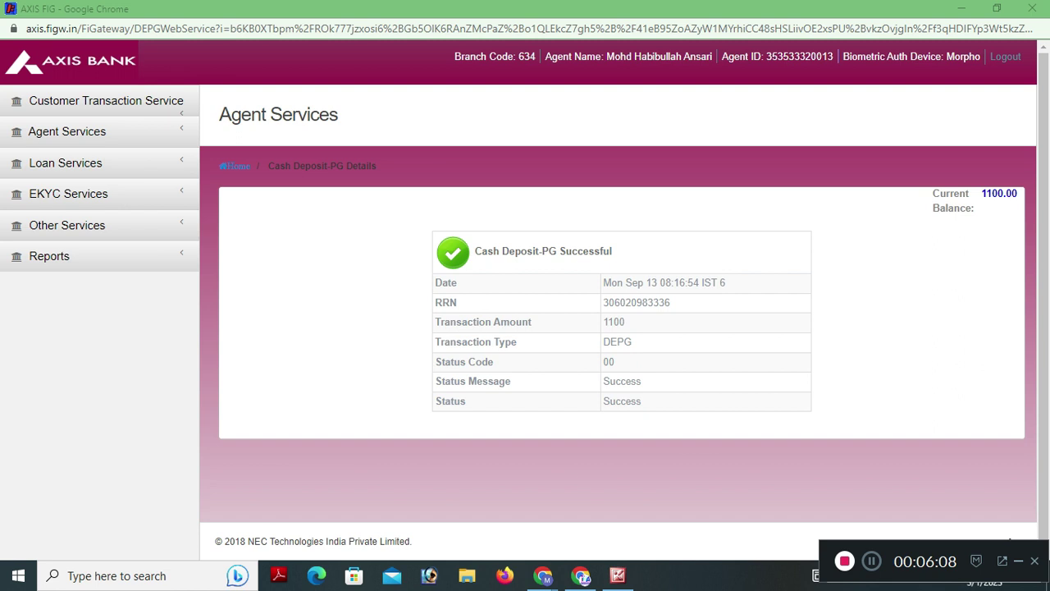
Check the agent's current balance on the Cash Deposit-PG Details page.
drag(932, 193, 1017, 193)
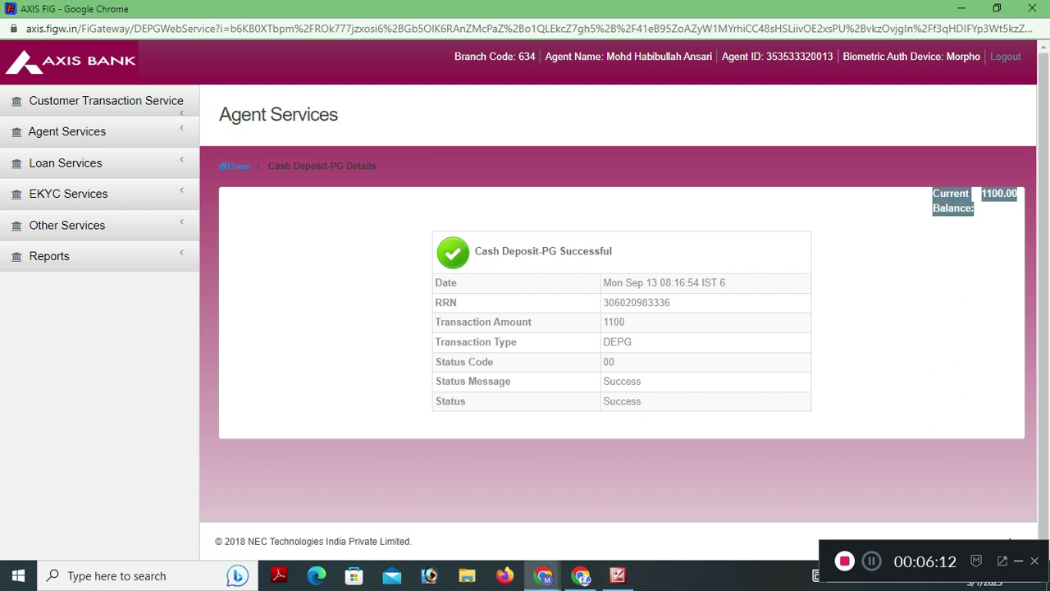
click(931, 194)
drag(932, 193, 1017, 193)
click(931, 194)
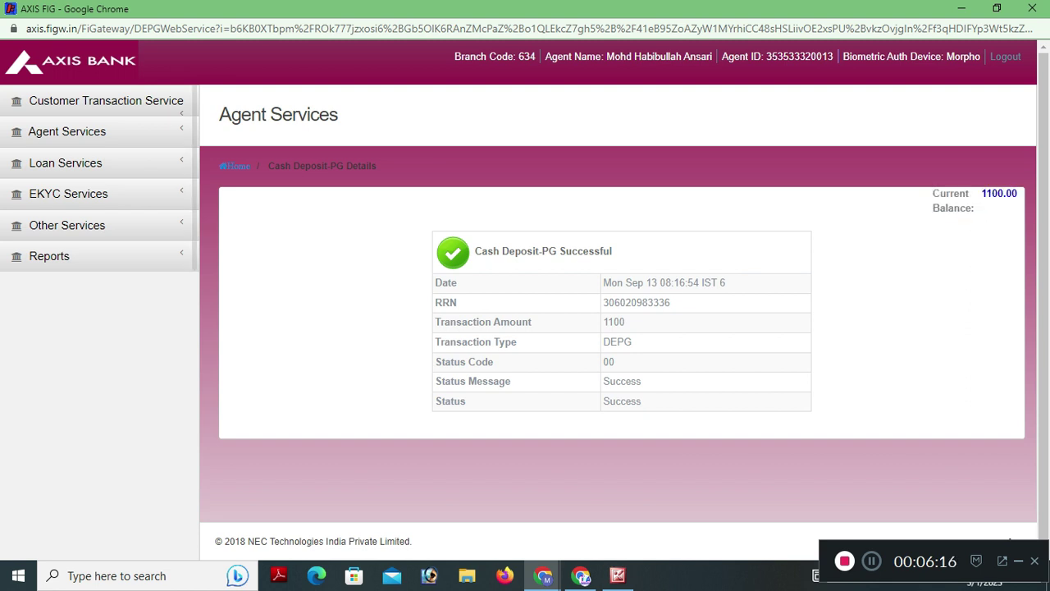
Start an Ekyc Account Registration in EKYC Services with SAVINGS ACCOUNT as the account type.
click(65, 193)
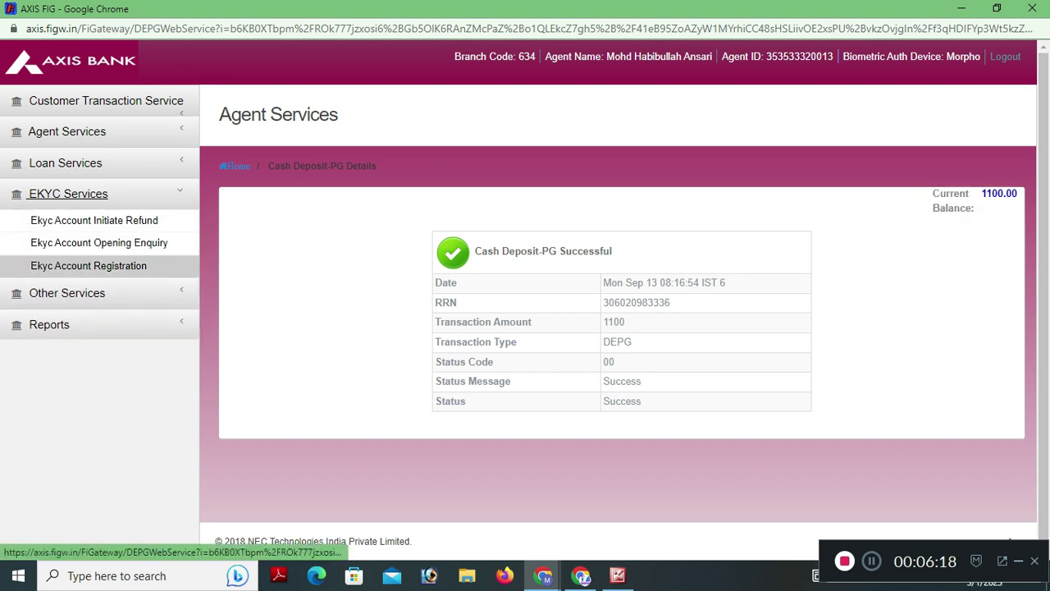
click(88, 264)
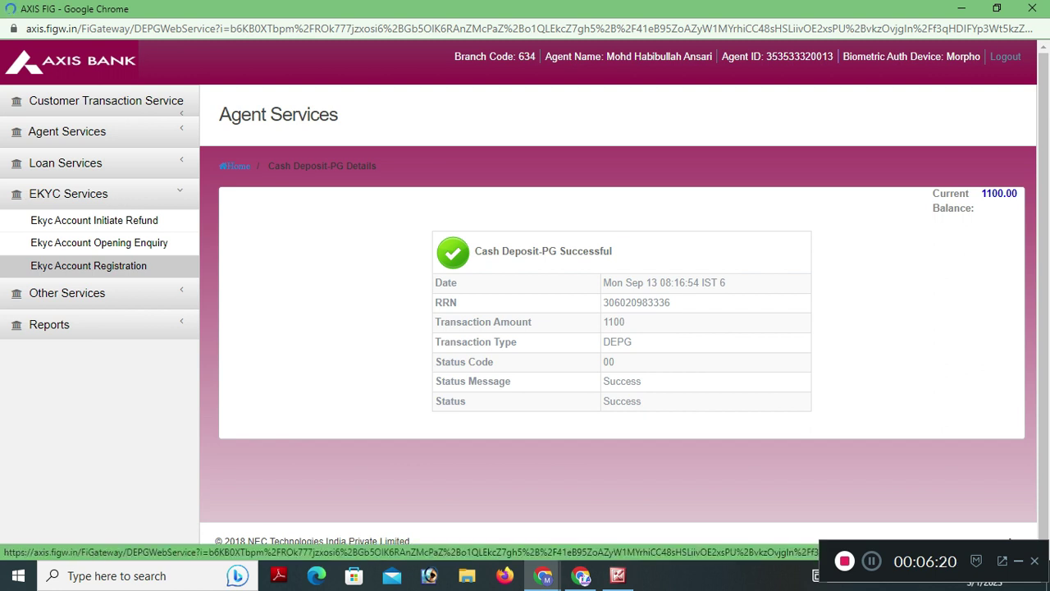
click(88, 265)
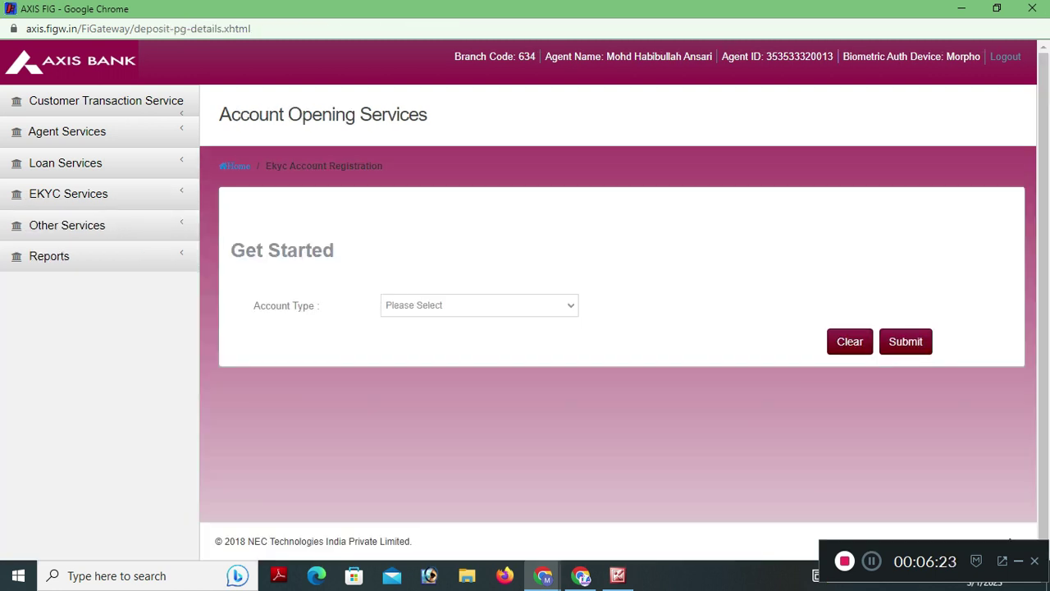
click(479, 305)
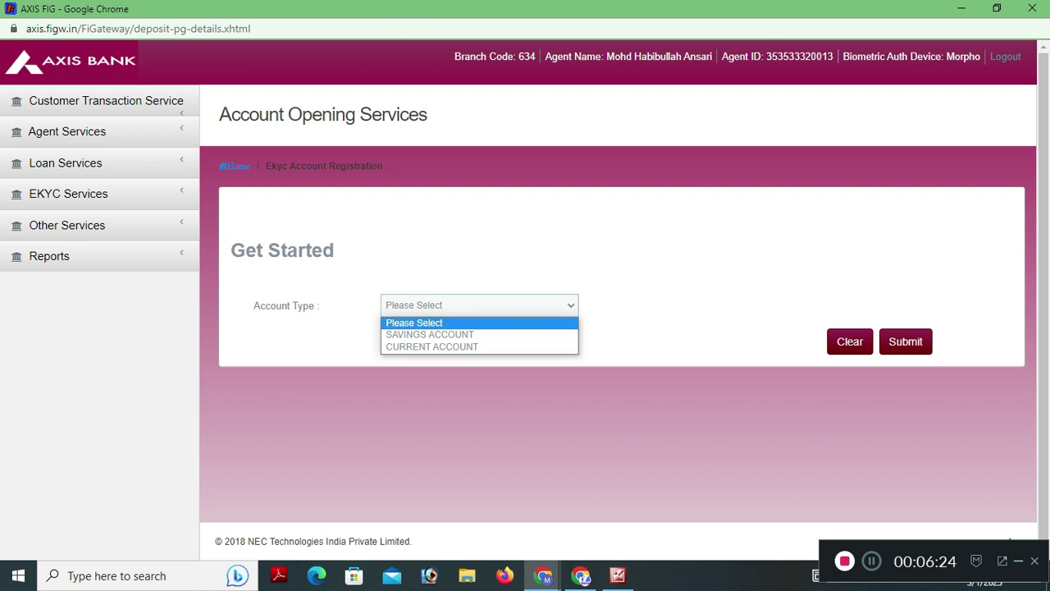
key(Down)
key(Return)
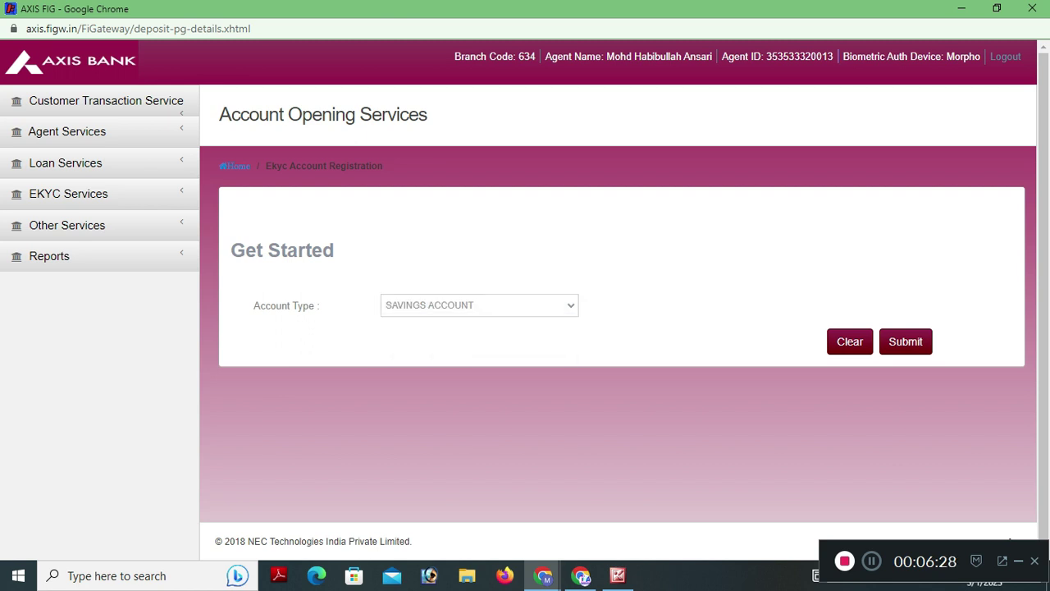
click(905, 341)
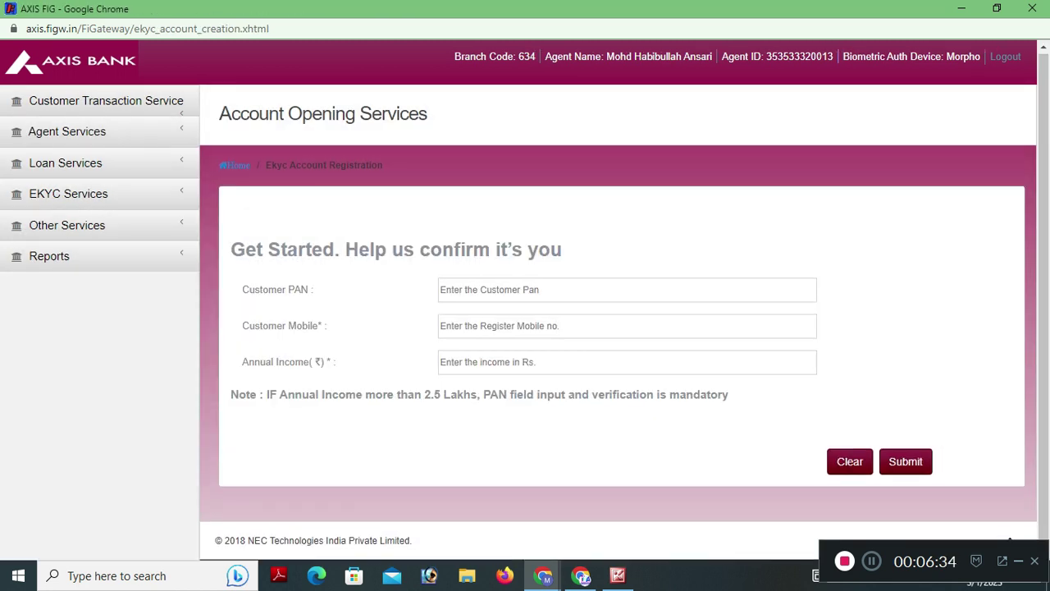
Switch to the picture viewer to examine the photo of the account limit message and return to the registration form in Chrome.
key(alt+Tab)
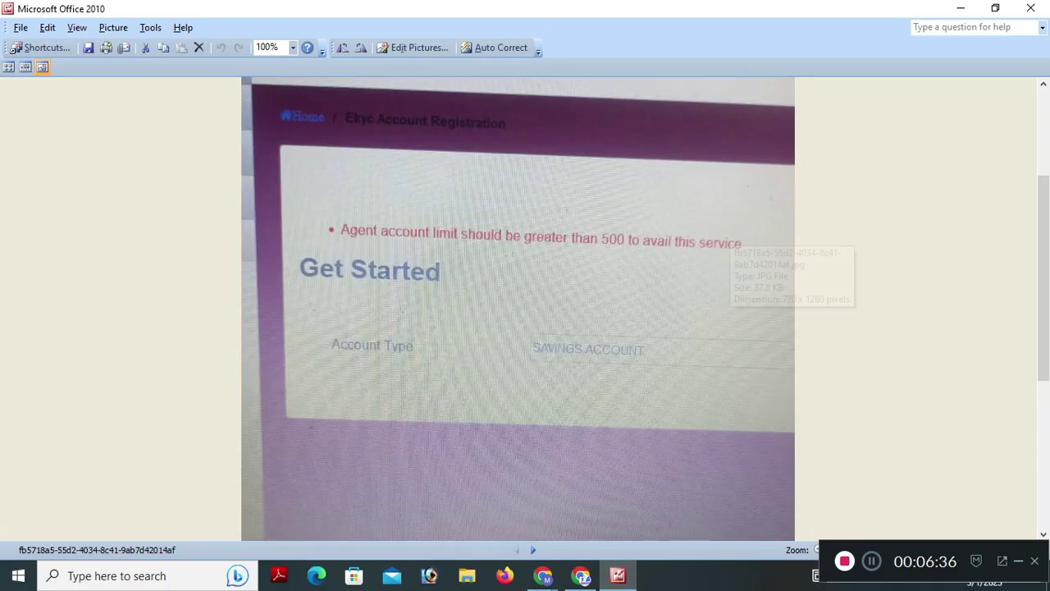
scroll(518, 309, down, 1)
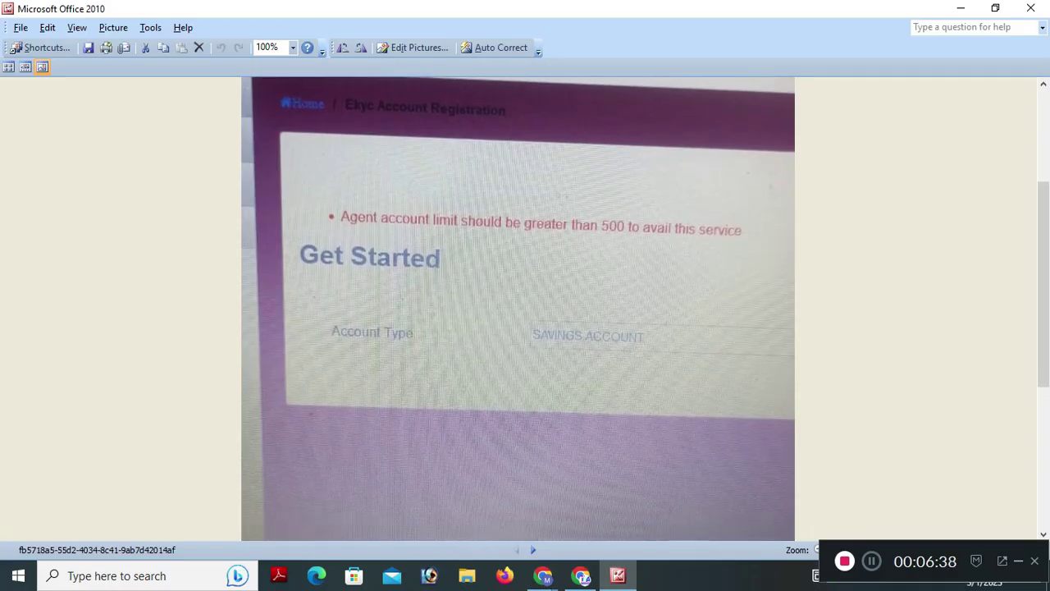
mouse_move(543, 575)
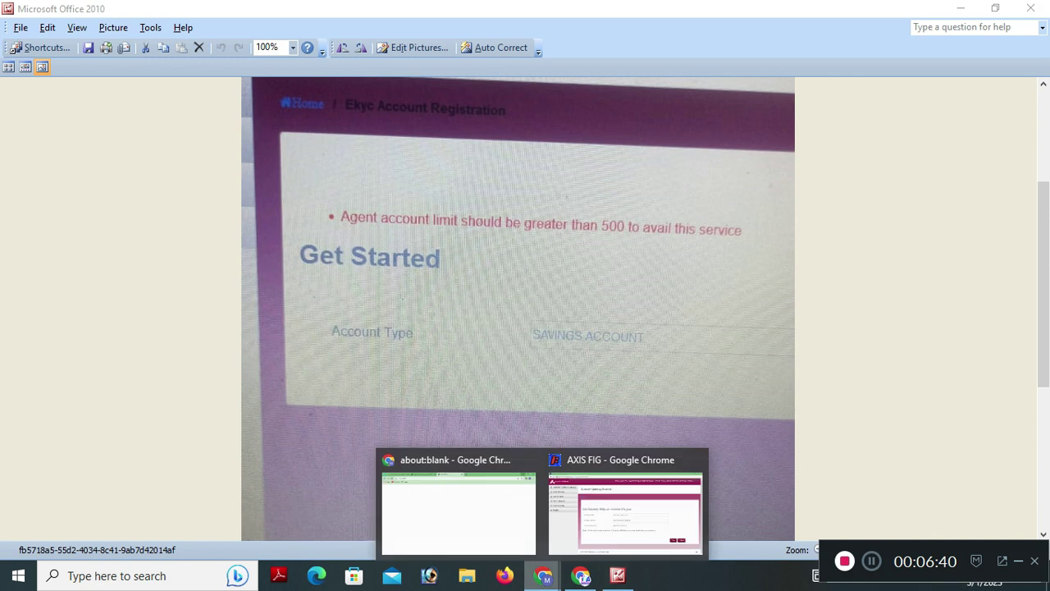
click(633, 500)
Go through the Customer PAN, Customer Mobile and Annual Income fields of the registration form.
click(627, 289)
click(626, 326)
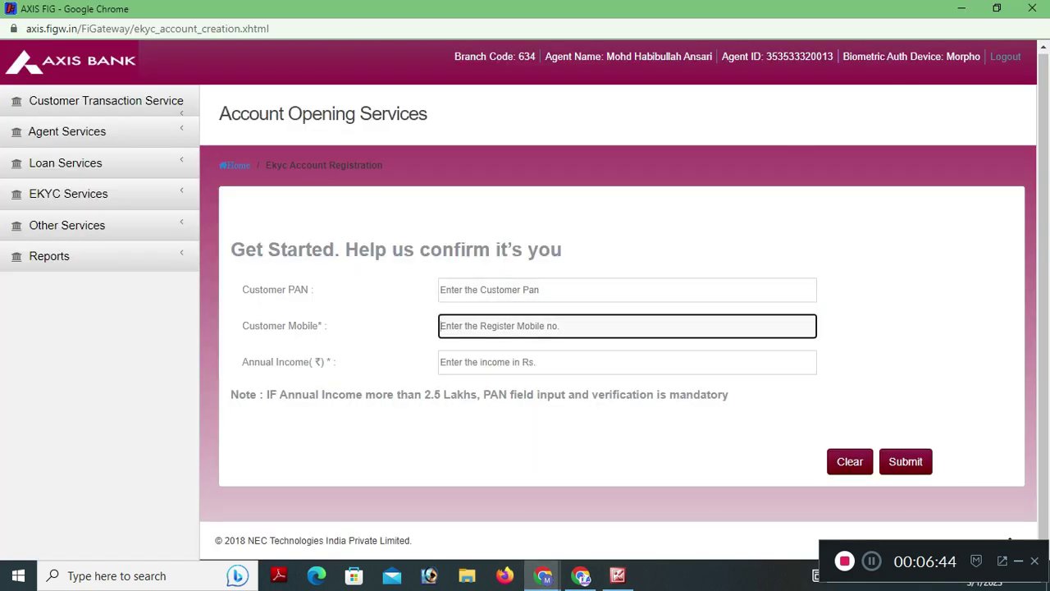
click(626, 361)
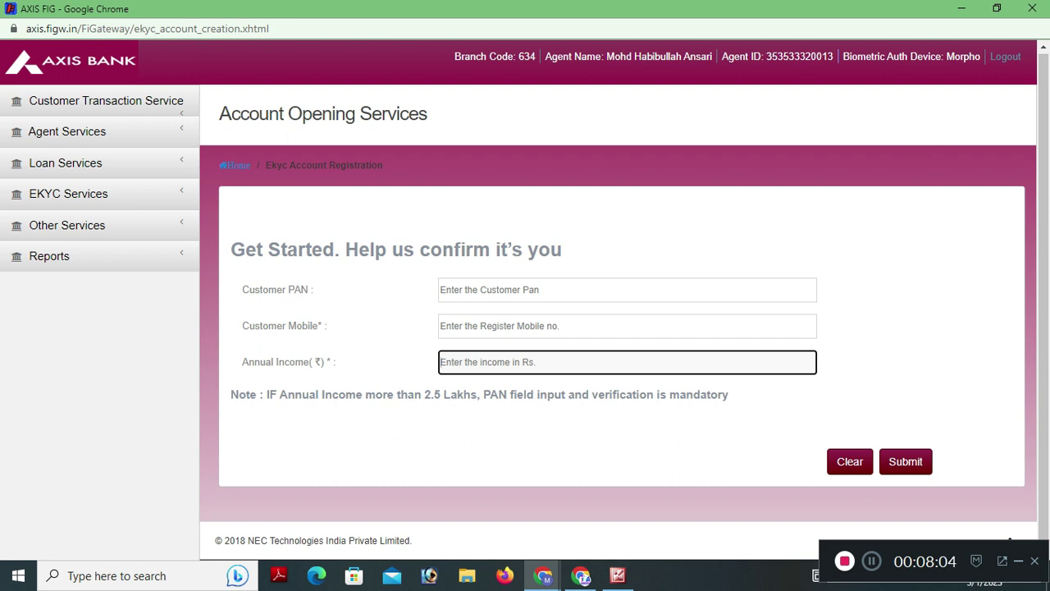
Switch to the YouTube channel page in the other Chrome window and browse its recently uploaded videos.
key(alt+Tab)
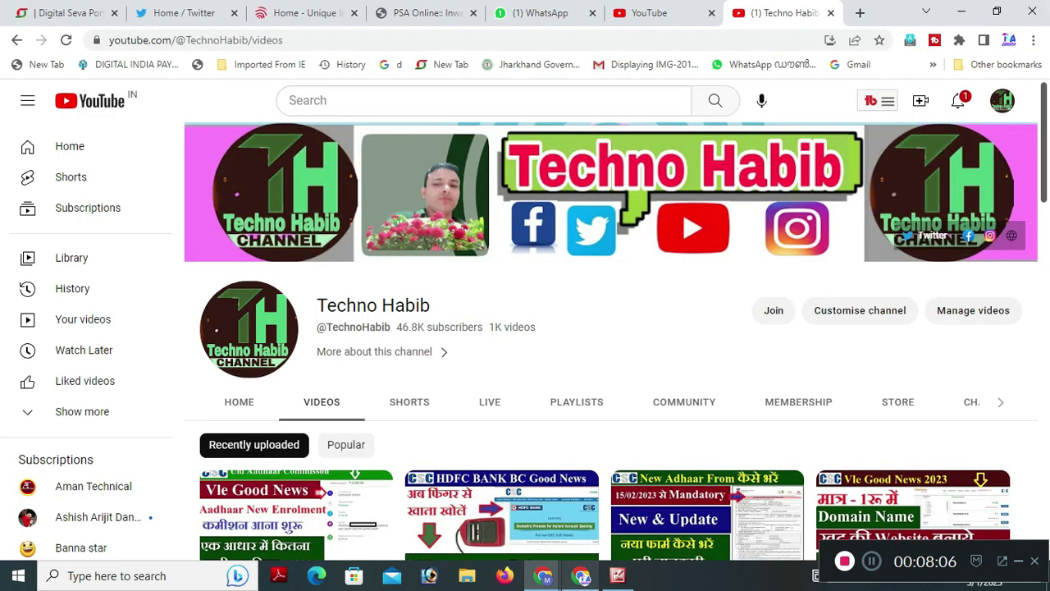
scroll(611, 341, down, 1)
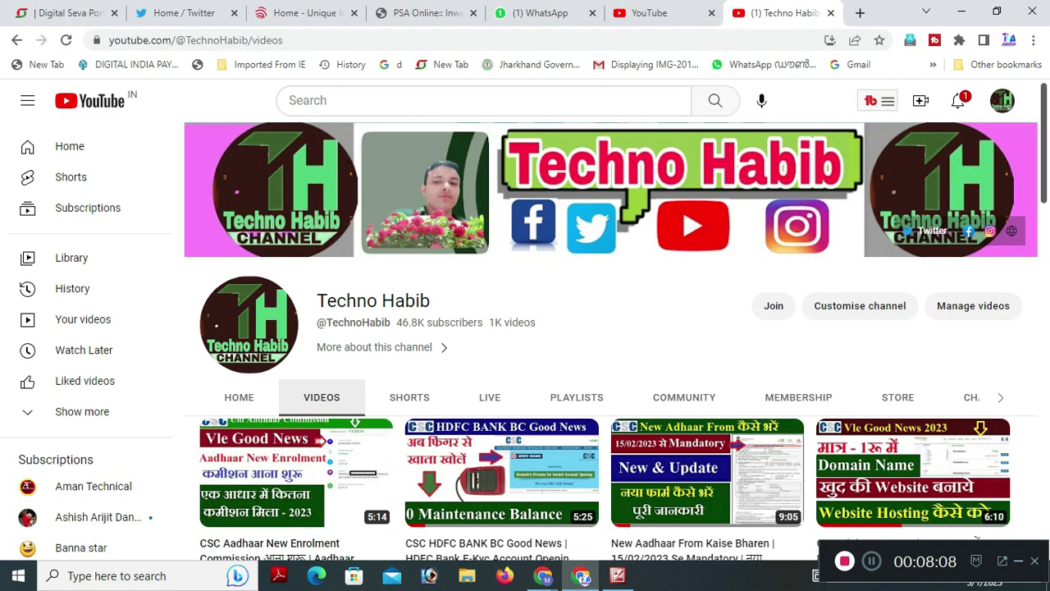
scroll(610, 340, up, 1)
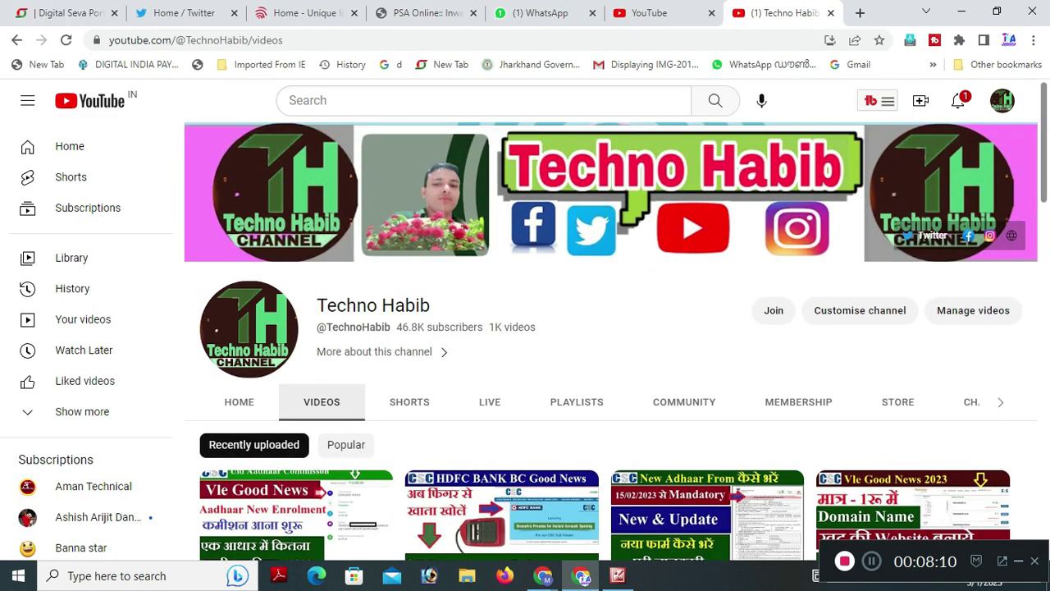
scroll(611, 345, down, 6)
scroll(604, 345, down, 4)
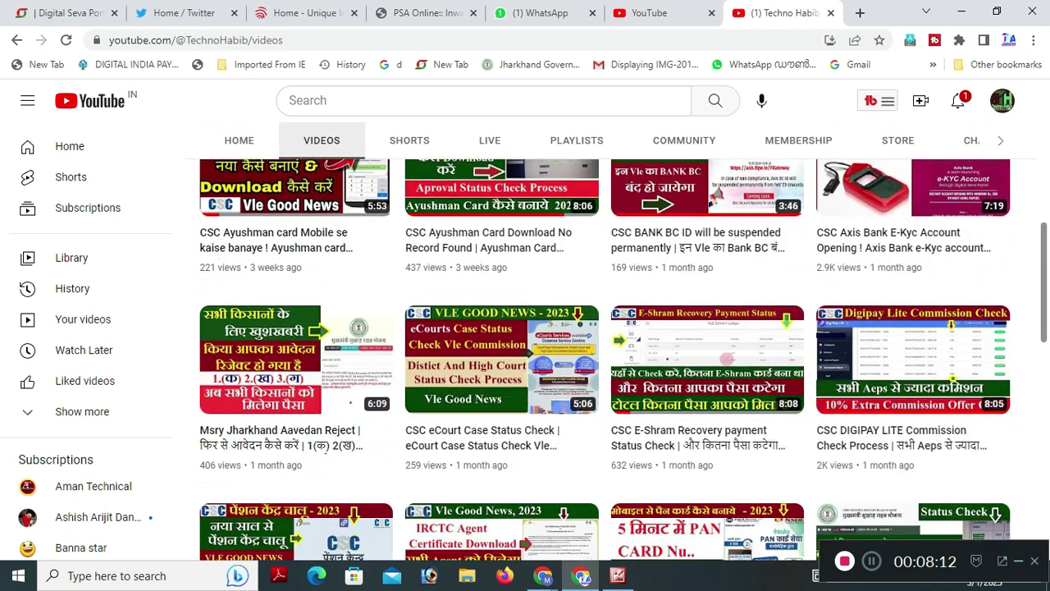
scroll(912, 329, down, 3)
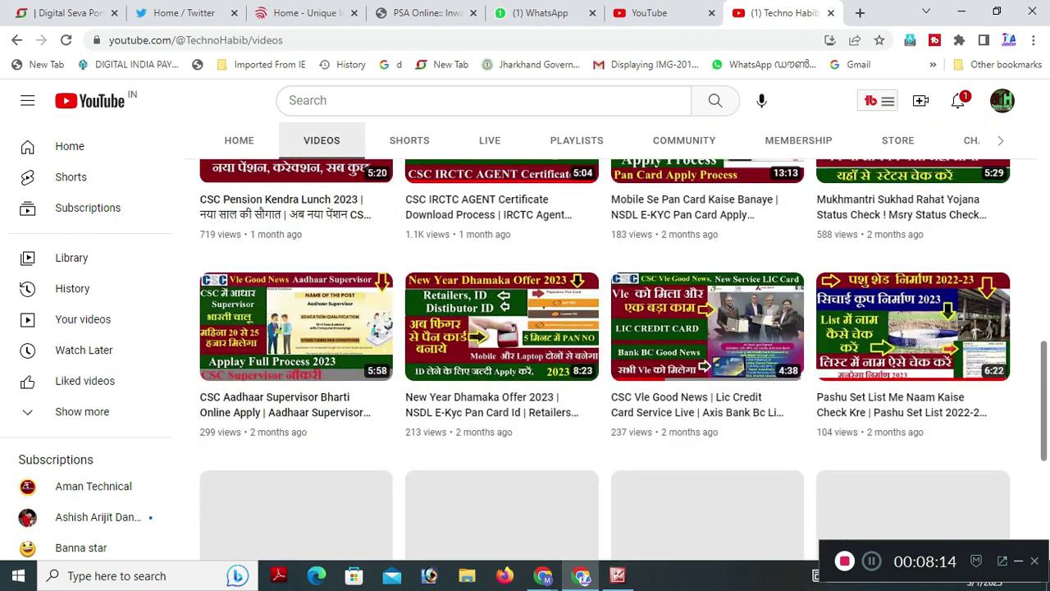